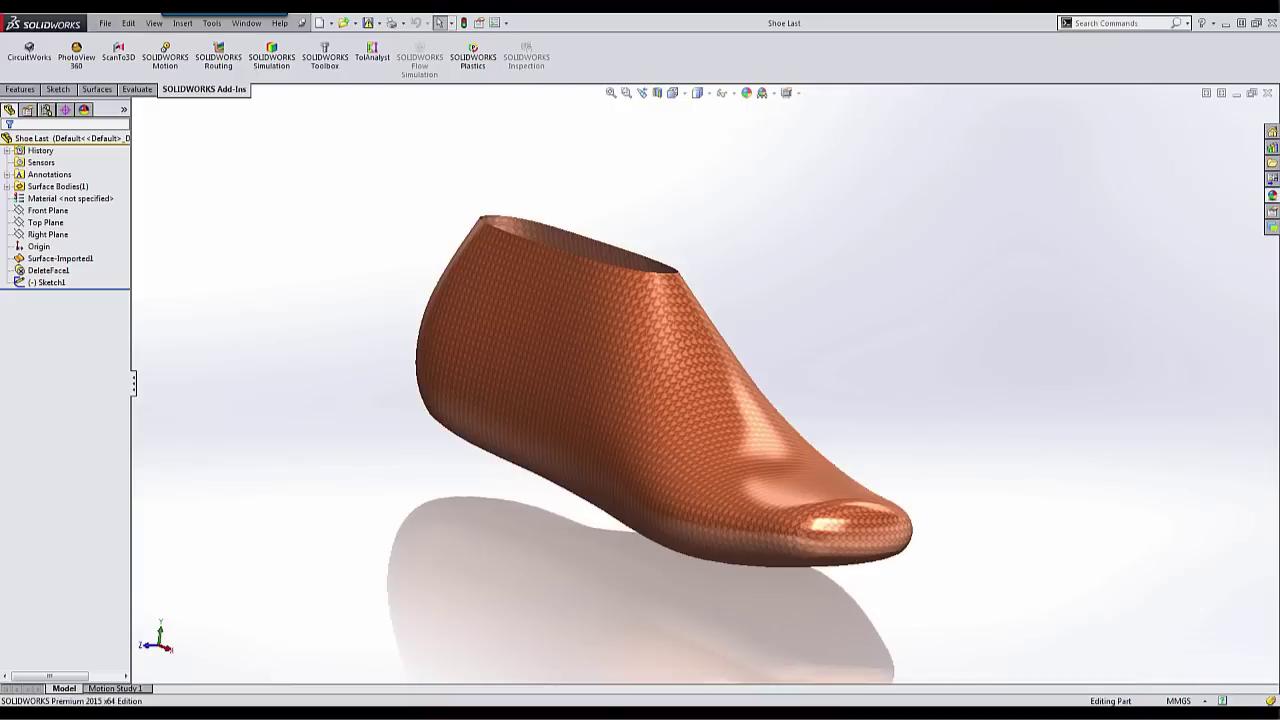
Orbit the shoe last toward a toe-on view and select Sketch1 in the FeatureManager tree.
mouse_move(896, 350)
middle_down()
mouse_move(871, 366)
mouse_move(846, 317)
mouse_move(851, 334)
mouse_move(883, 329)
middle_up()
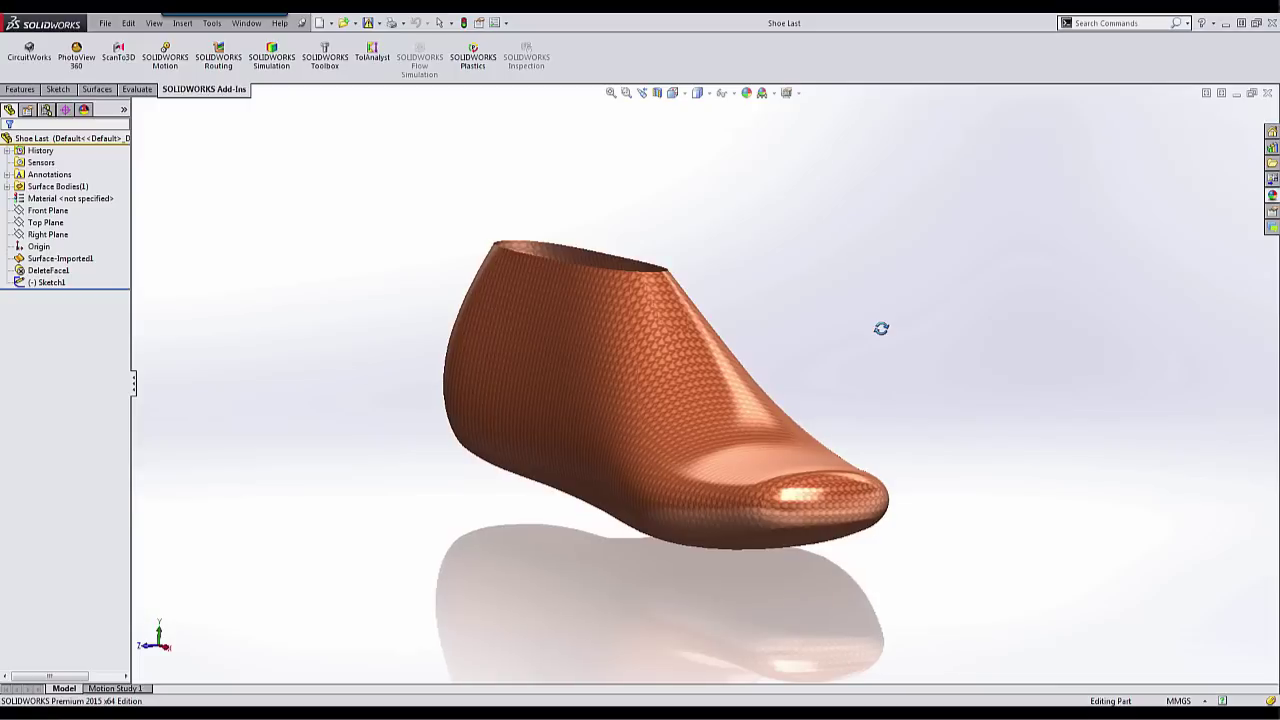
click(51, 285)
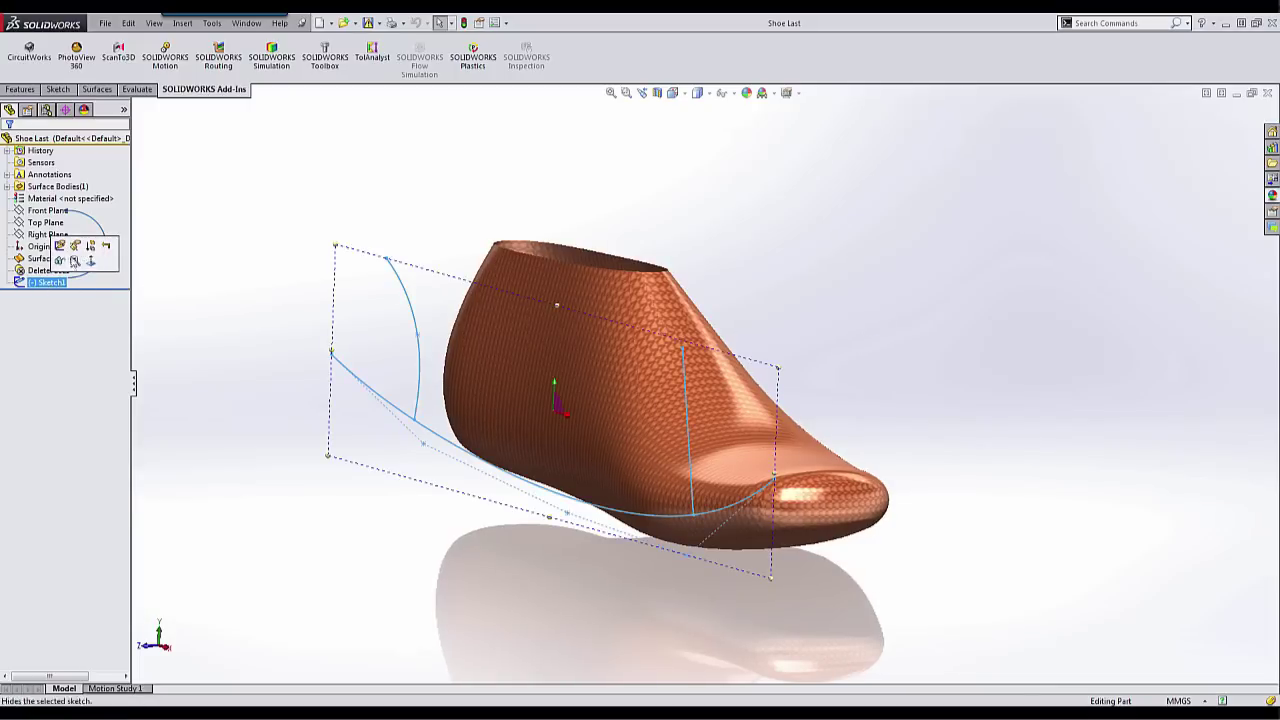
Edit Sketch1 and convert its heel-side arc into a style spline.
click(60, 246)
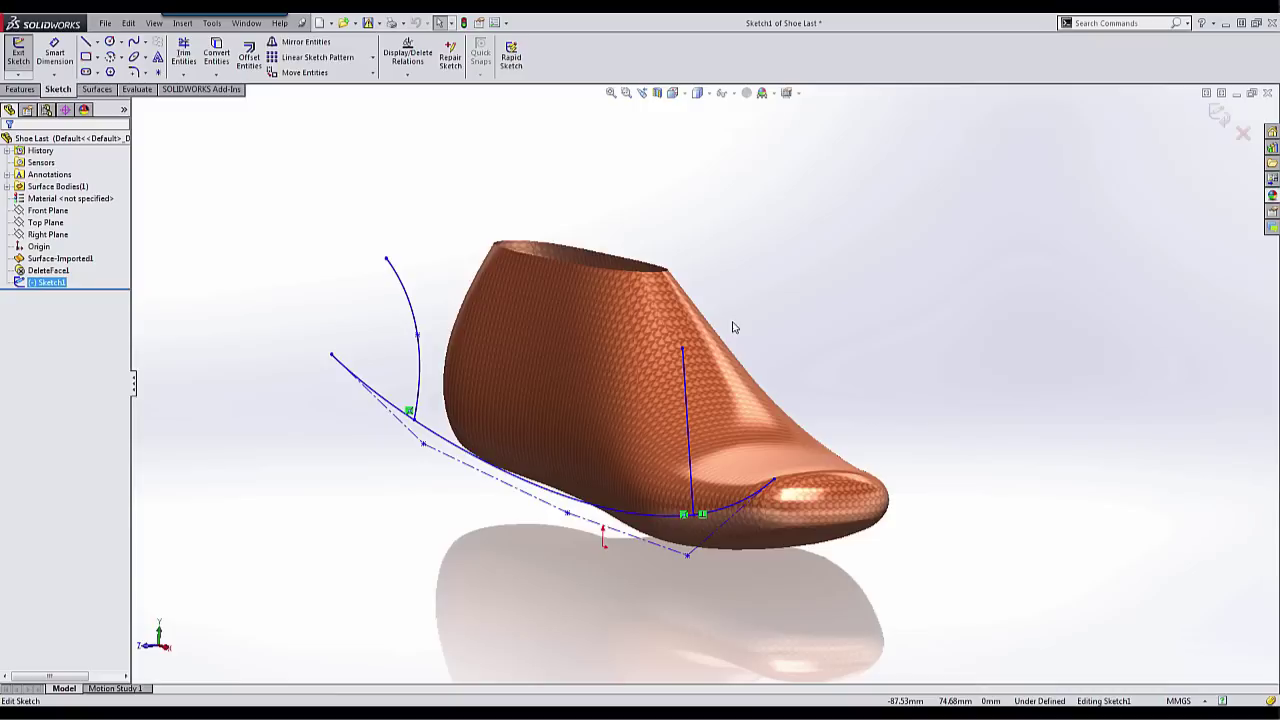
mouse_move(763, 338)
middle_down()
mouse_move(806, 329)
mouse_move(783, 373)
middle_up()
scroll(414, 340, down, 5)
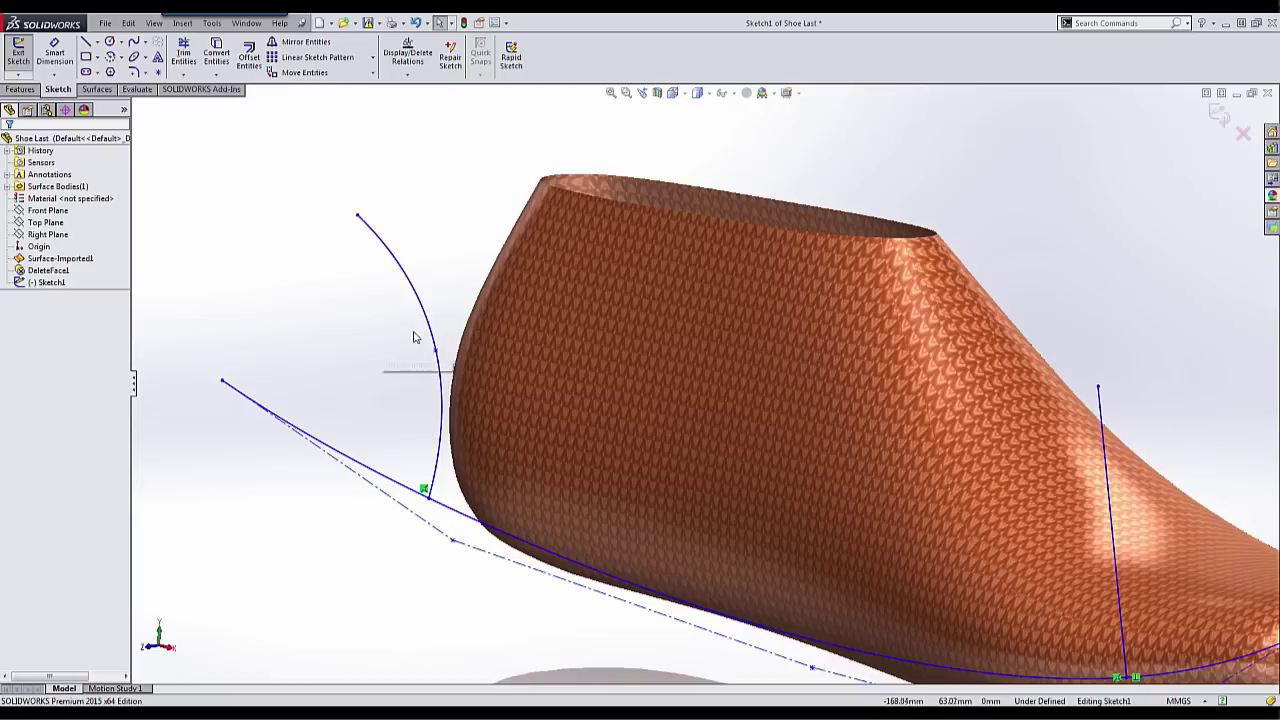
click(428, 327)
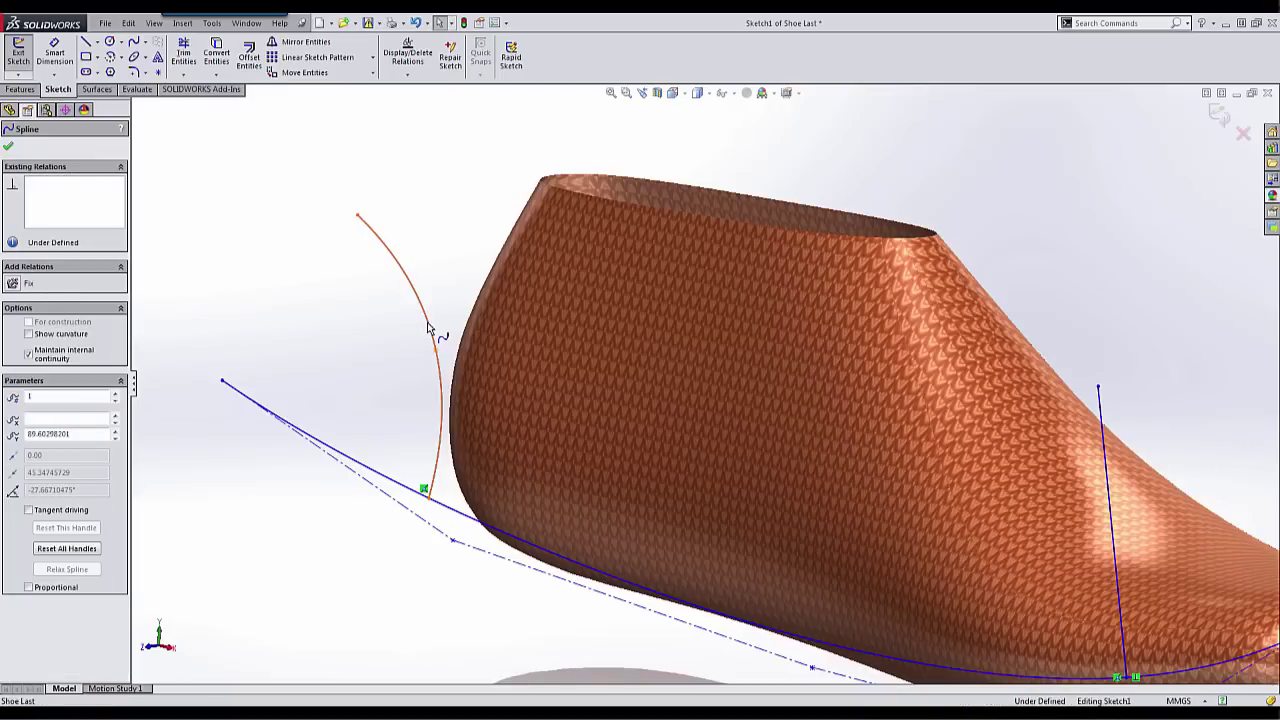
right_click(428, 325)
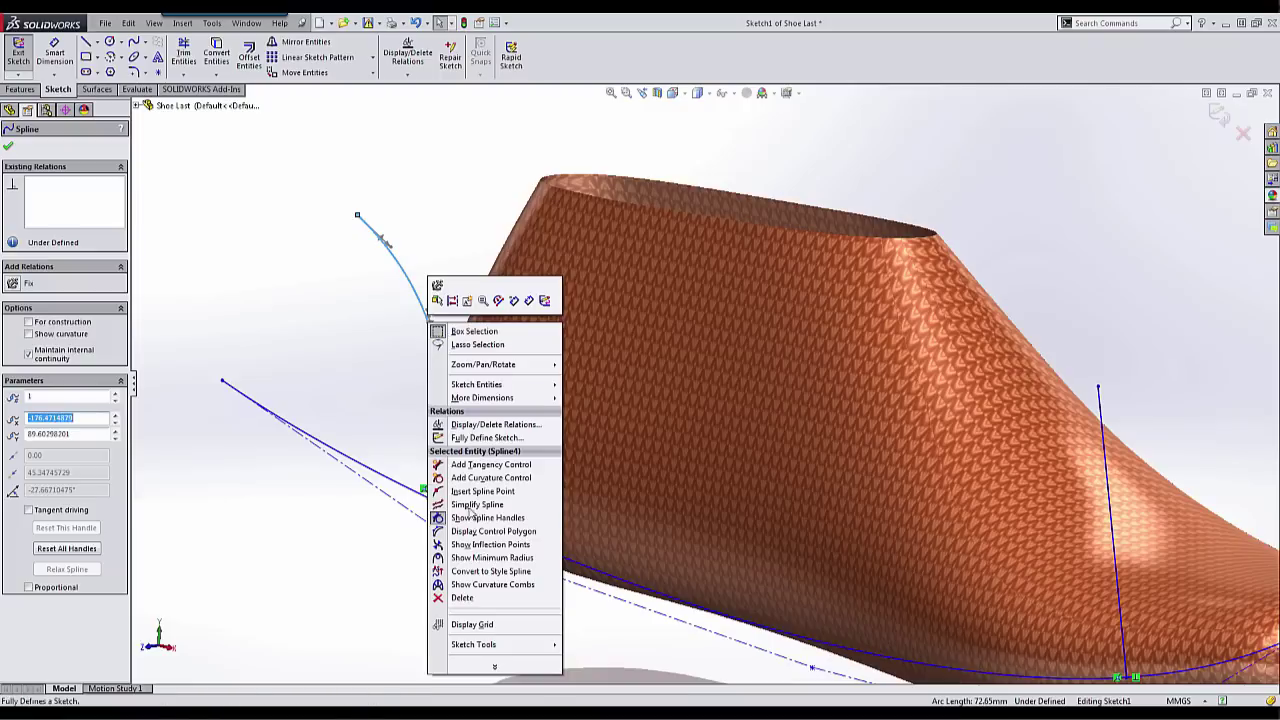
click(474, 572)
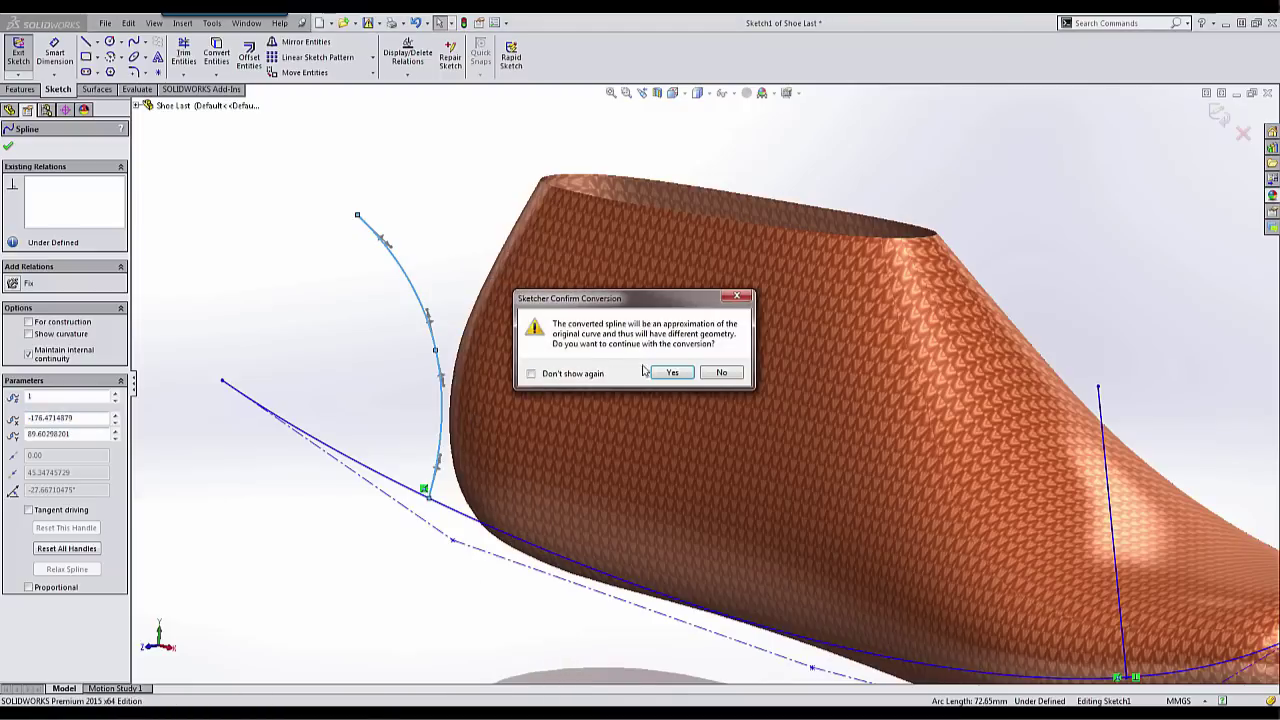
click(668, 374)
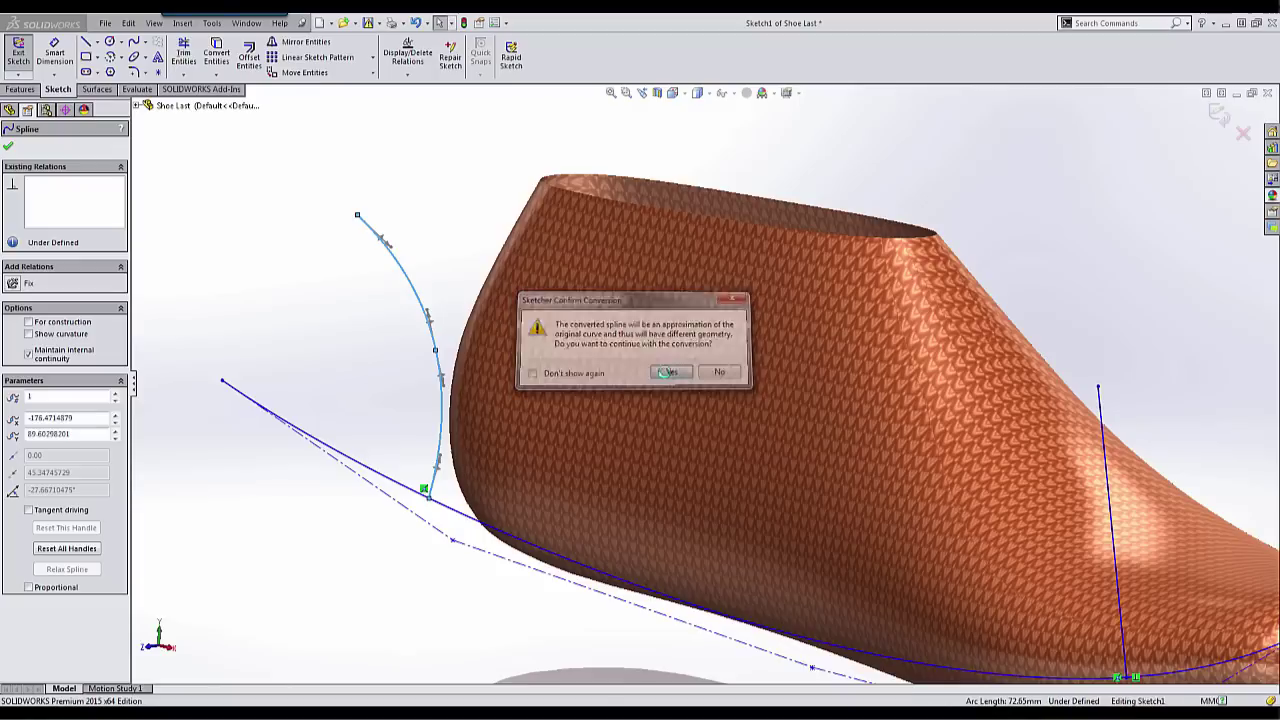
Set the style spline's curve degree to 4, pull a control vertex against the heel, and exit the sketch.
click(116, 375)
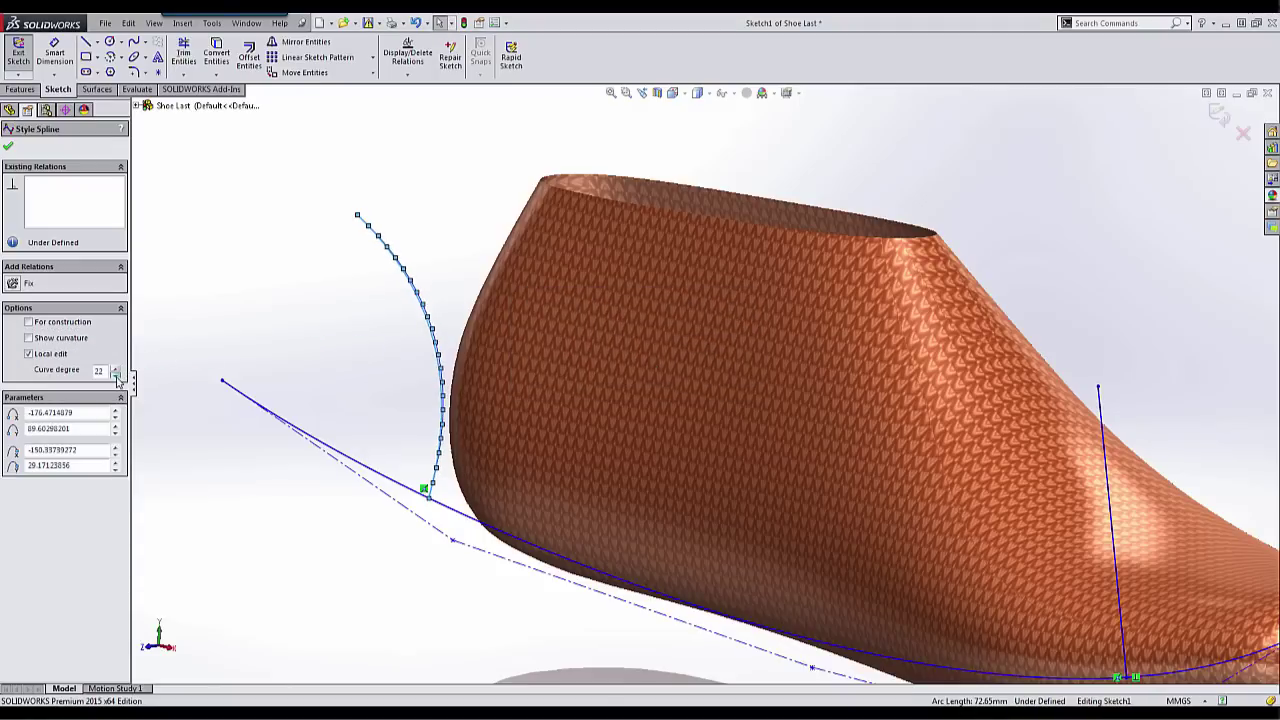
click(270, 340)
drag(438, 341, 465, 329)
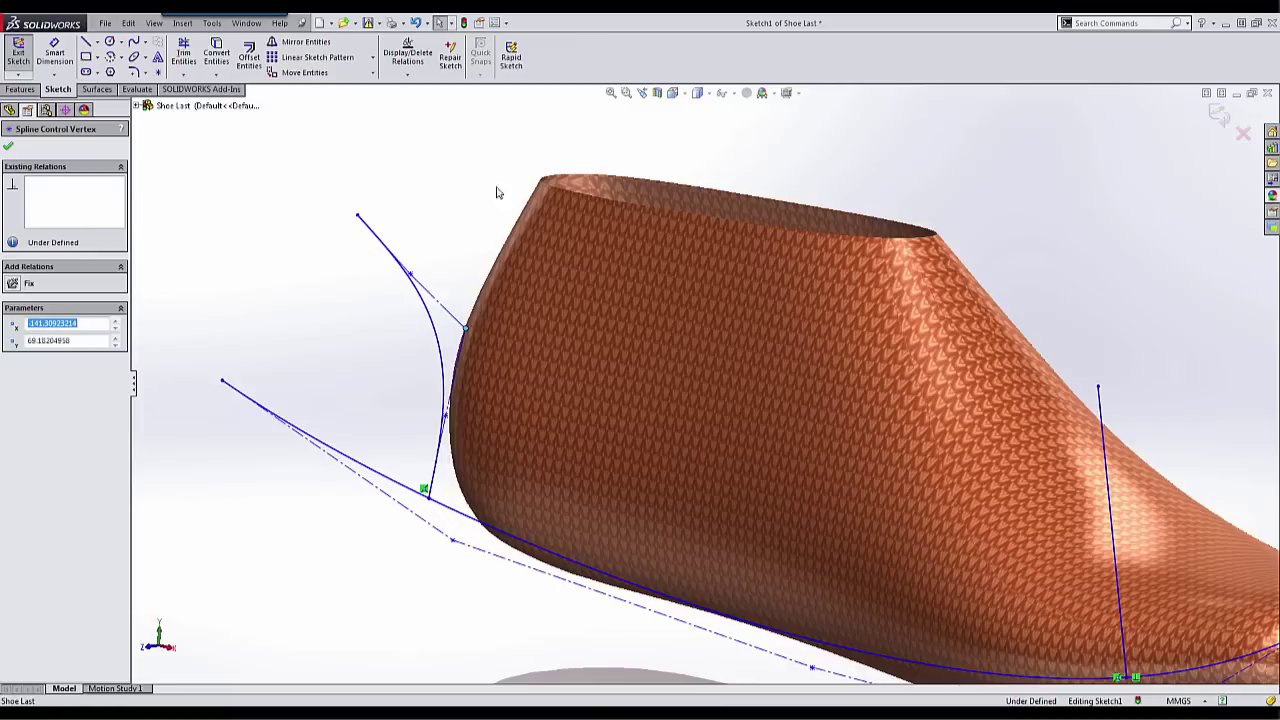
click(1218, 115)
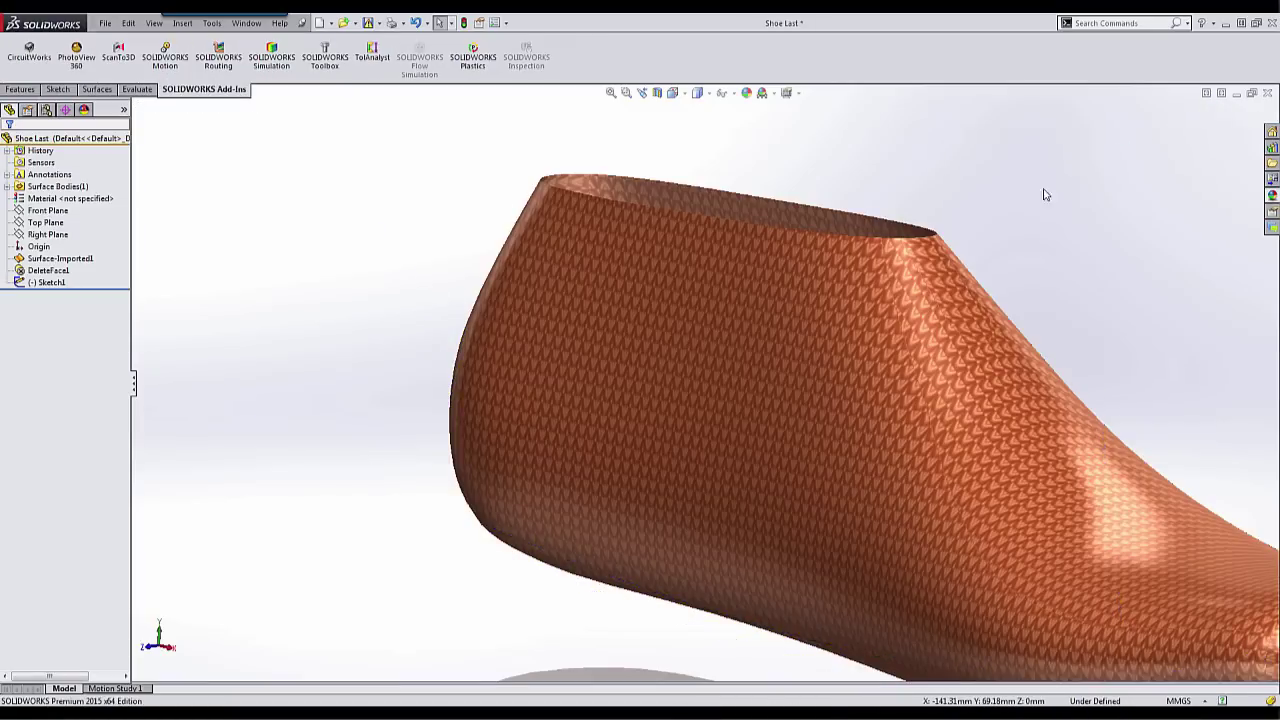
Zoom out to the whole last and select Sketch1 as the cutting curves.
mouse_move(1045, 194)
middle_down()
mouse_move(1023, 340)
mouse_move(1008, 330)
mouse_move(974, 449)
middle_up()
click(50, 283)
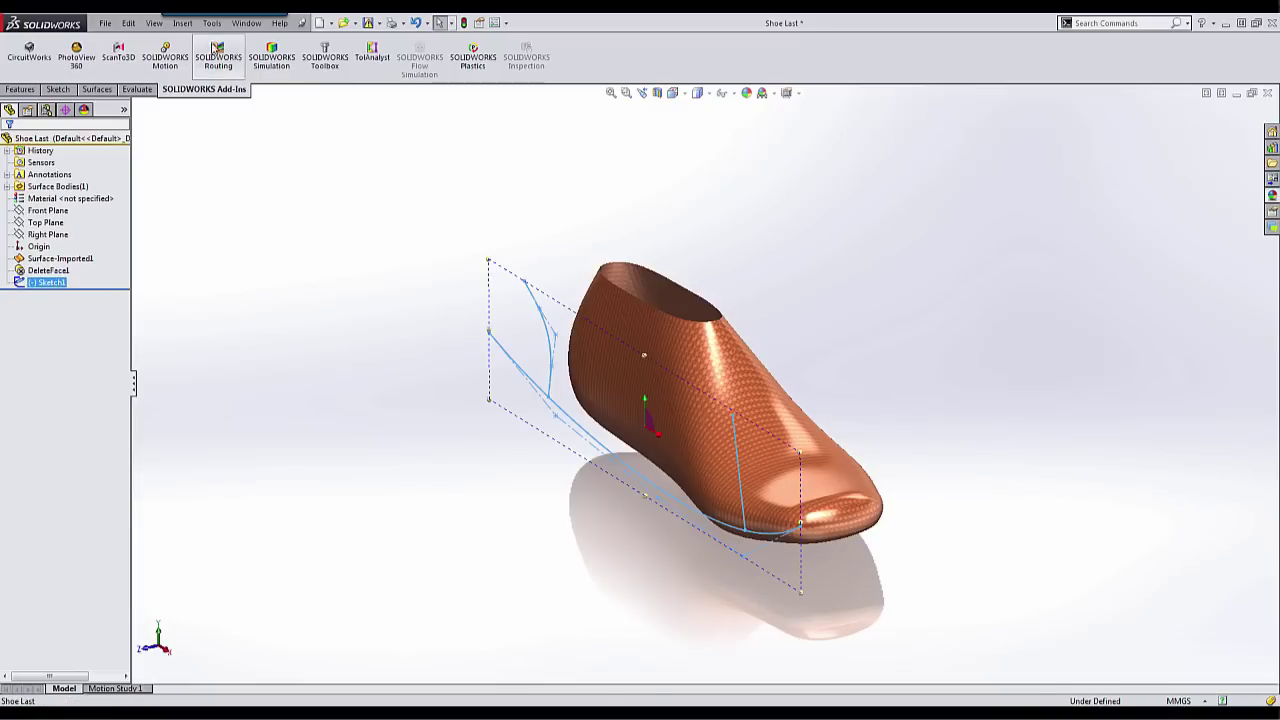
Create a Split feature that cuts the part along Sketch1, keeping all four resulting bodies.
click(183, 24)
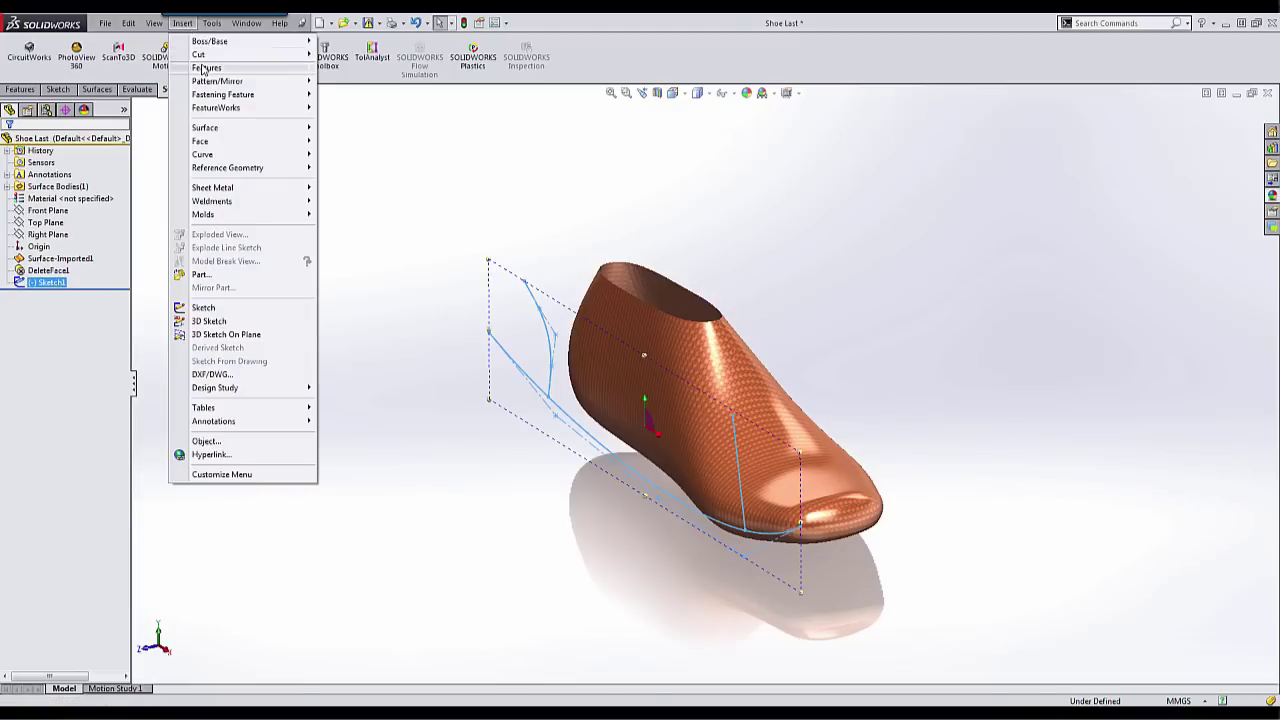
mouse_move(222, 67)
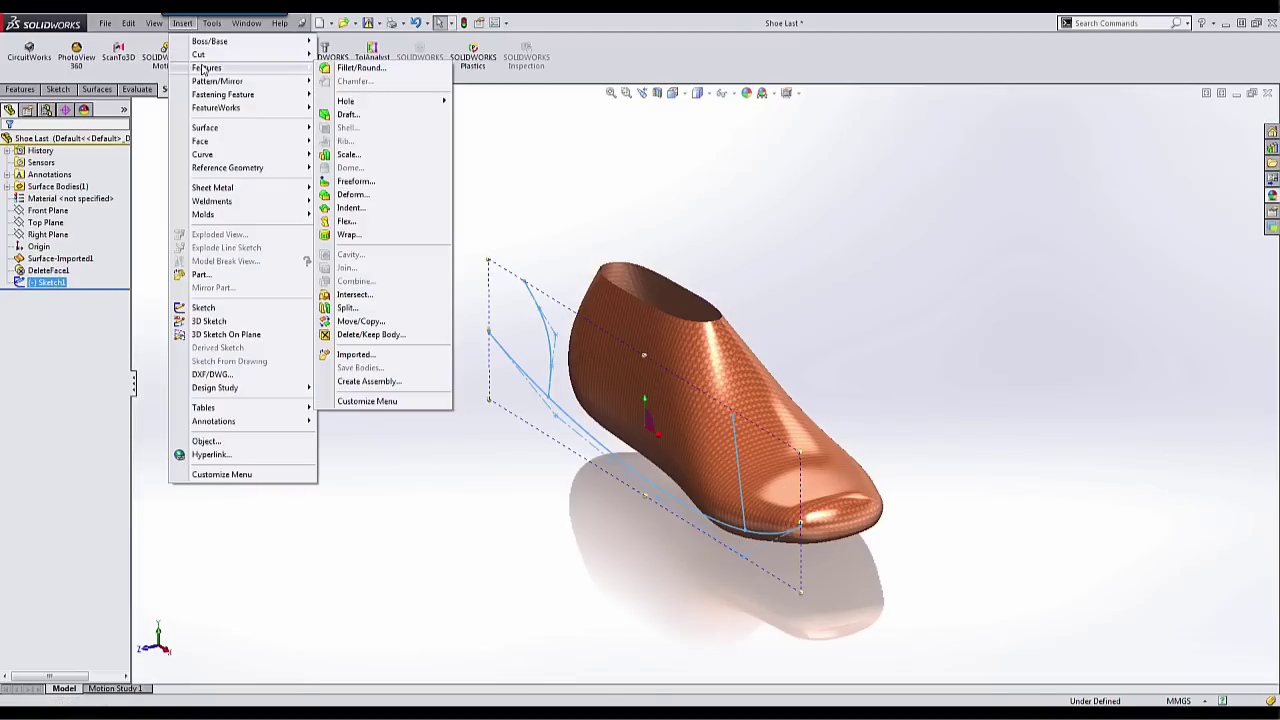
click(363, 309)
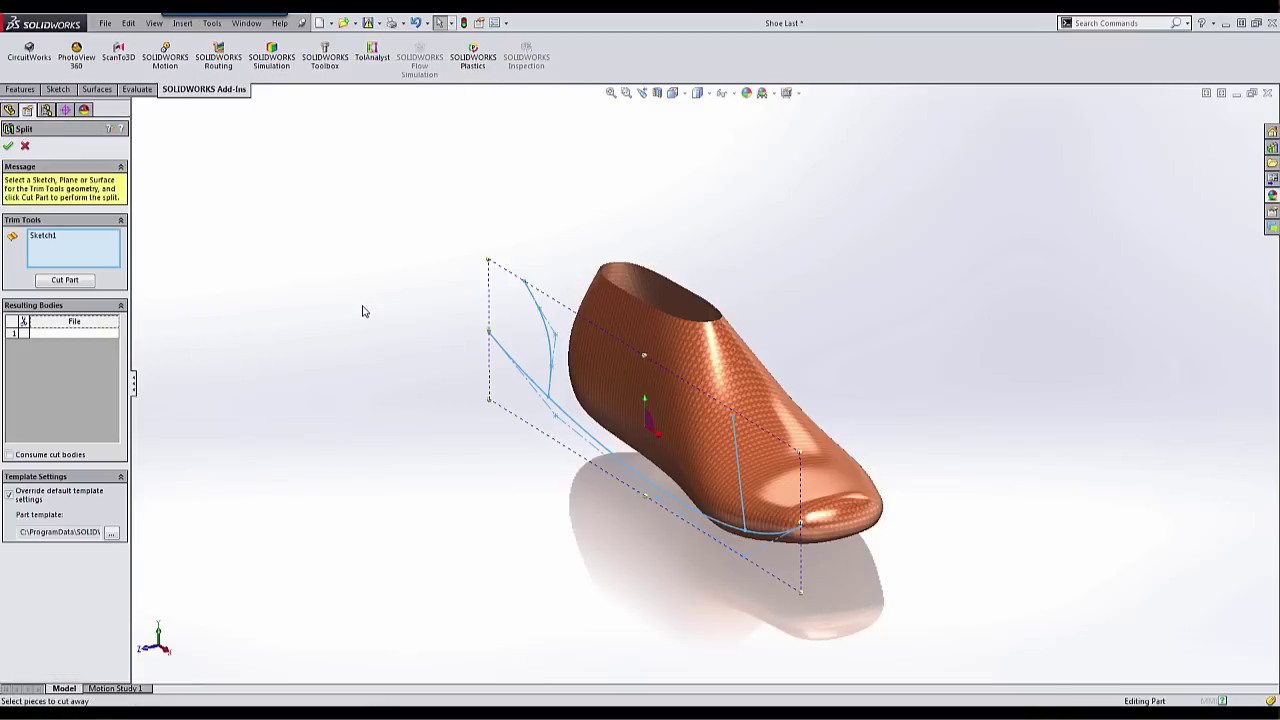
click(65, 280)
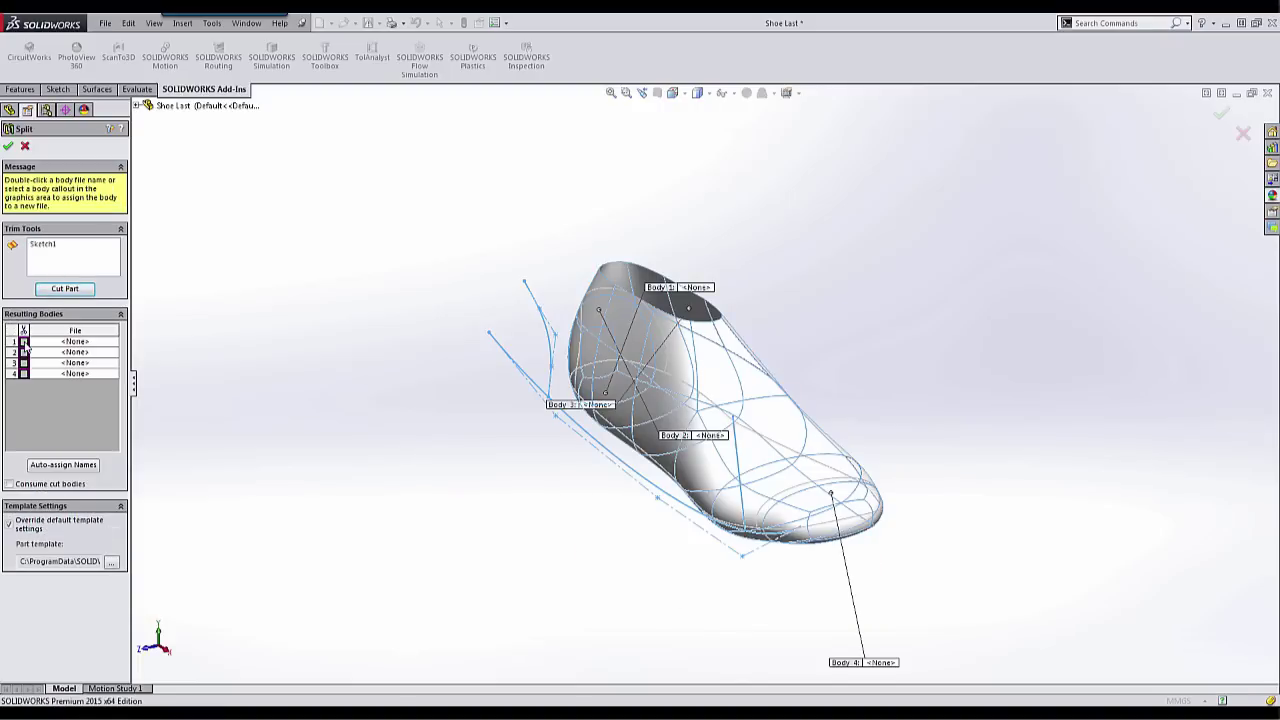
click(24, 341)
click(24, 352)
click(24, 362)
click(24, 373)
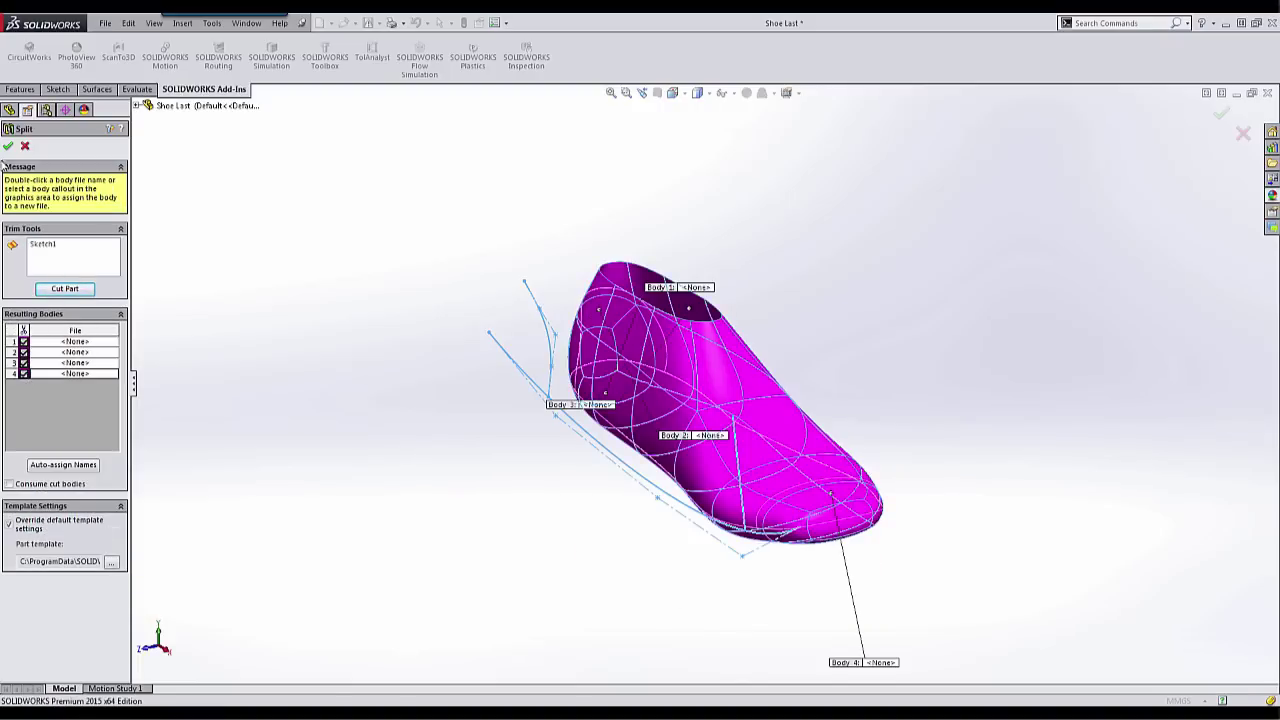
key(Return)
middle_drag(449, 394, 464, 340)
click(44, 200)
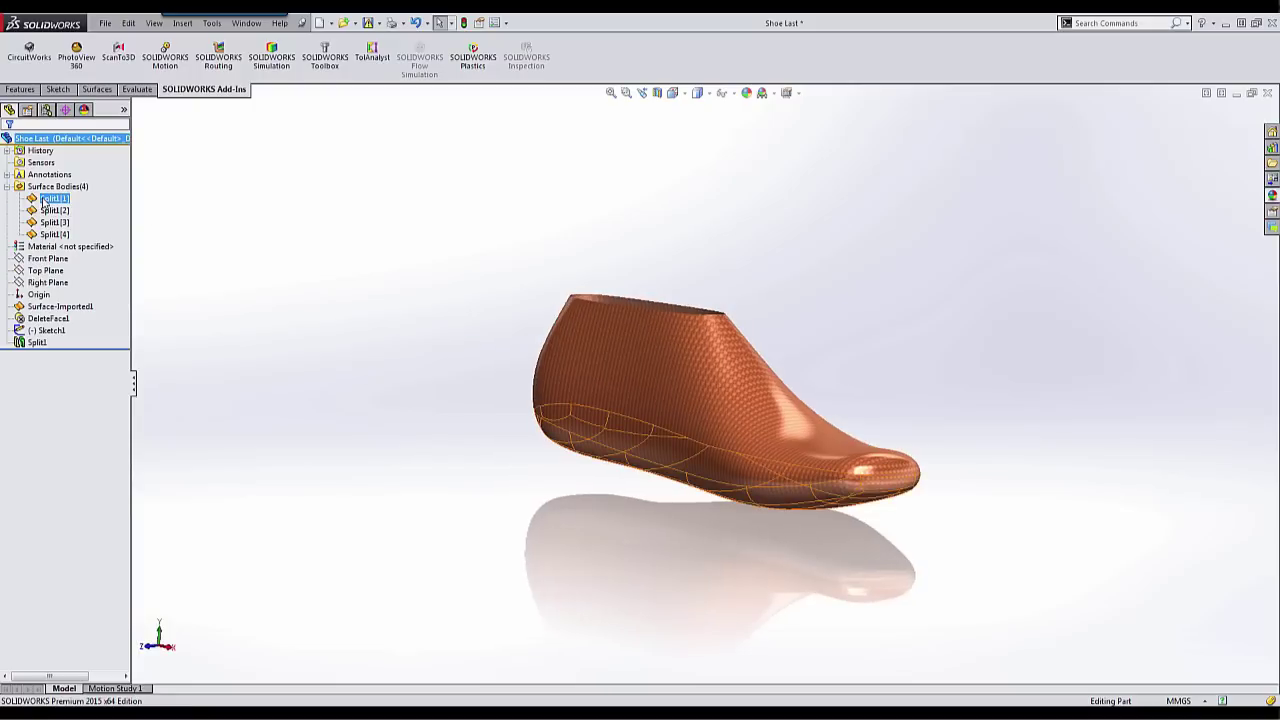
click(54, 210)
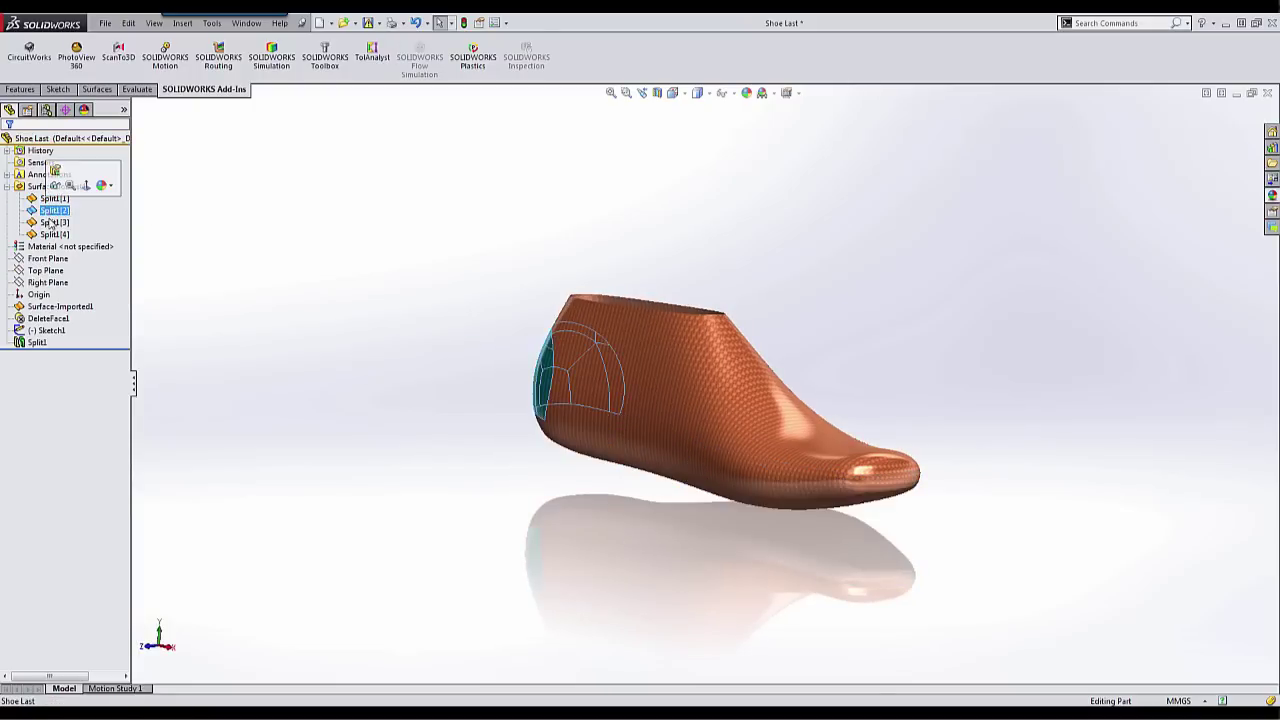
click(50, 222)
click(56, 234)
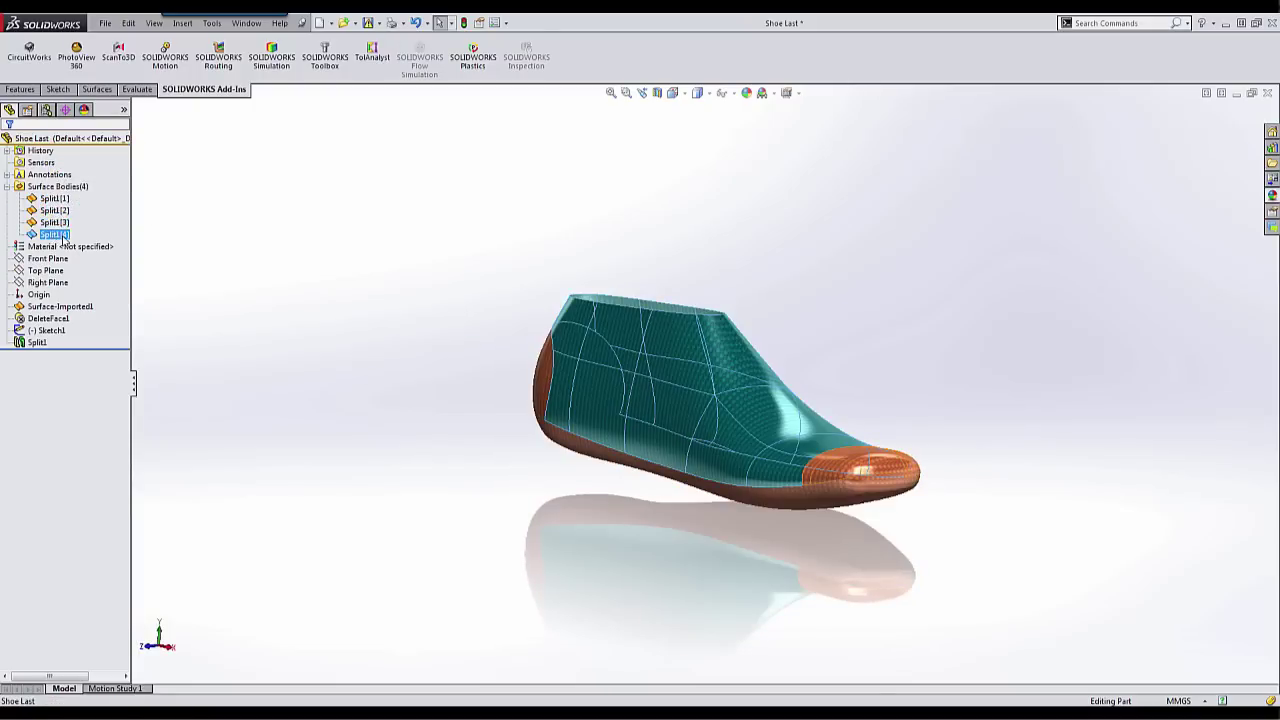
right_click(888, 468)
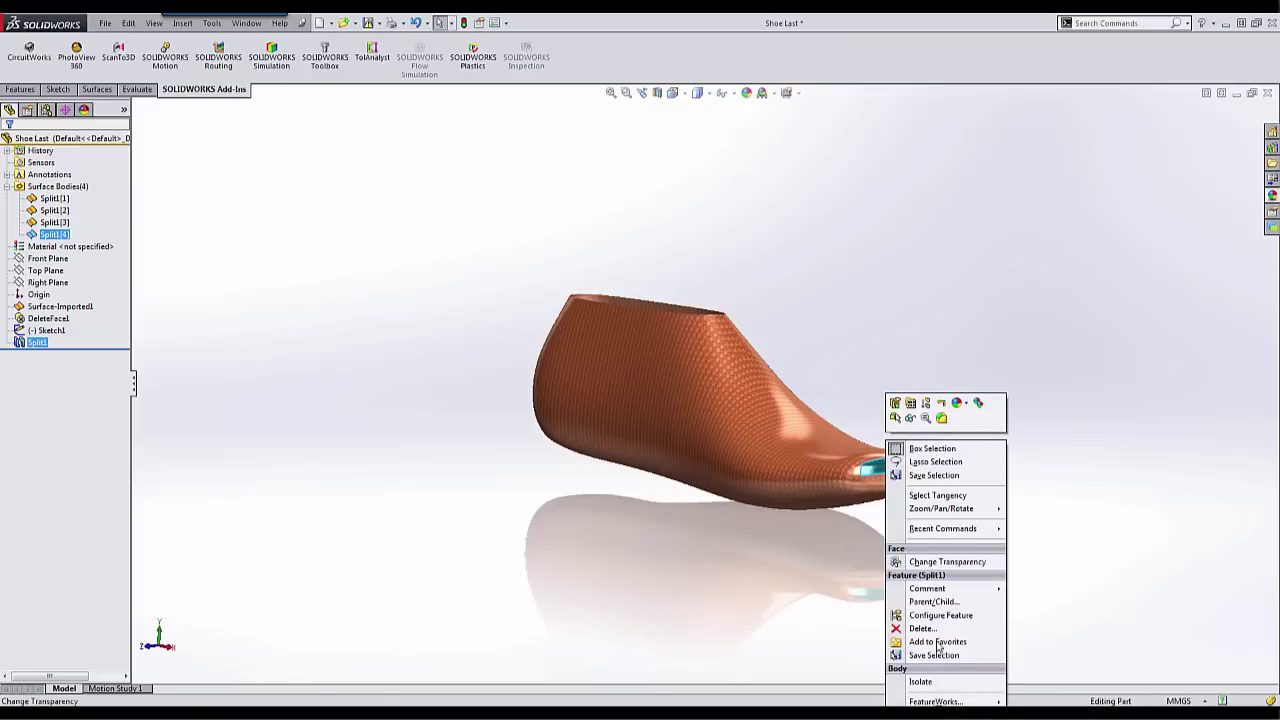
key(Escape)
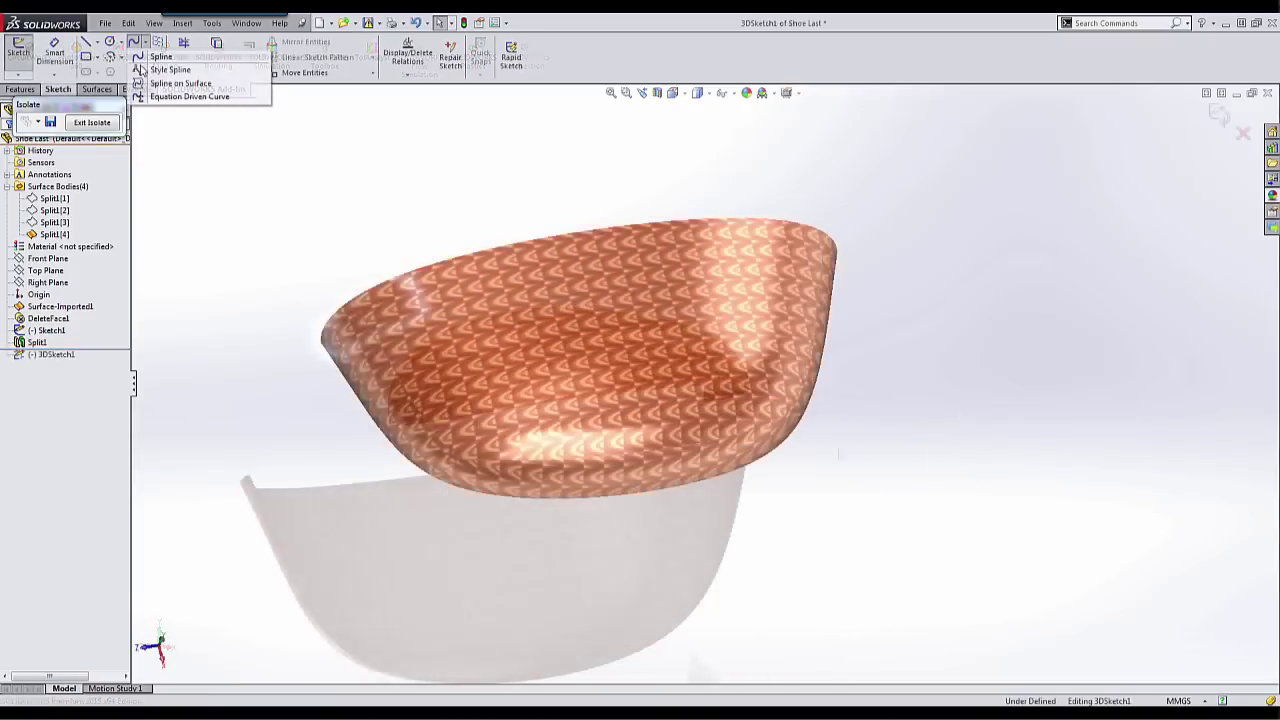
Draw a 3D spline across the toe, ending at the toe's upper-right edge.
click(152, 80)
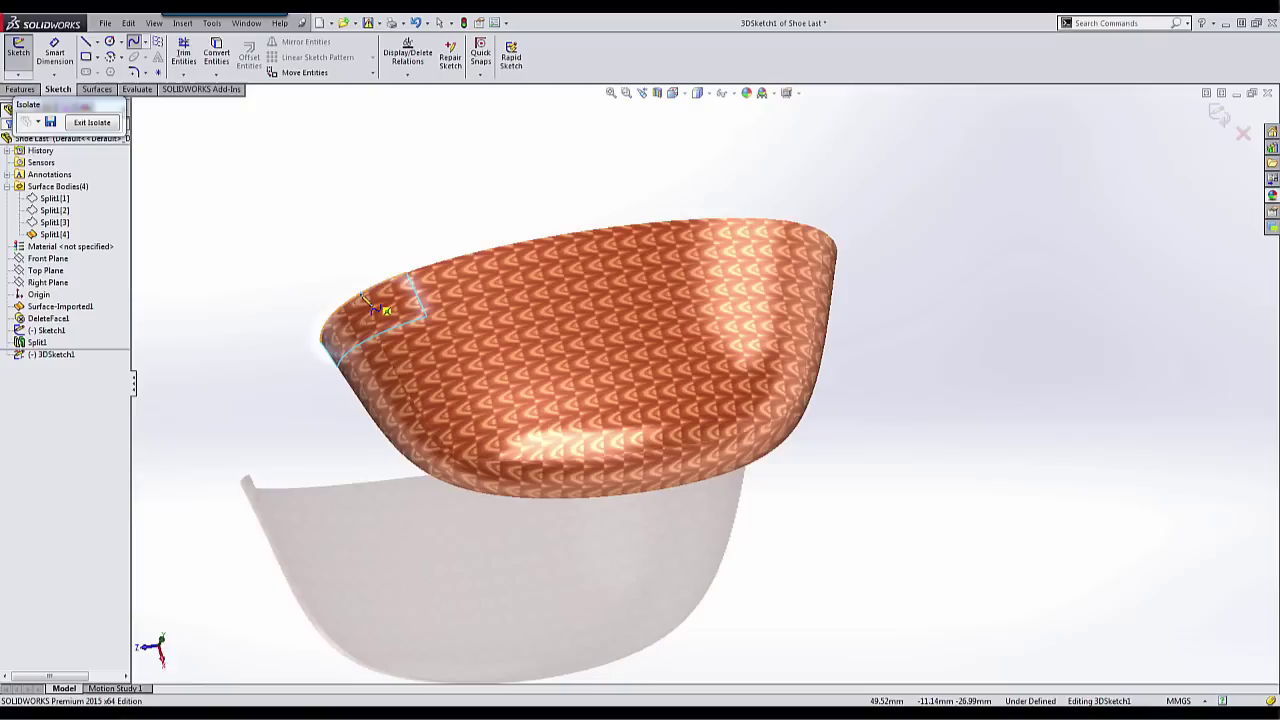
click(543, 380)
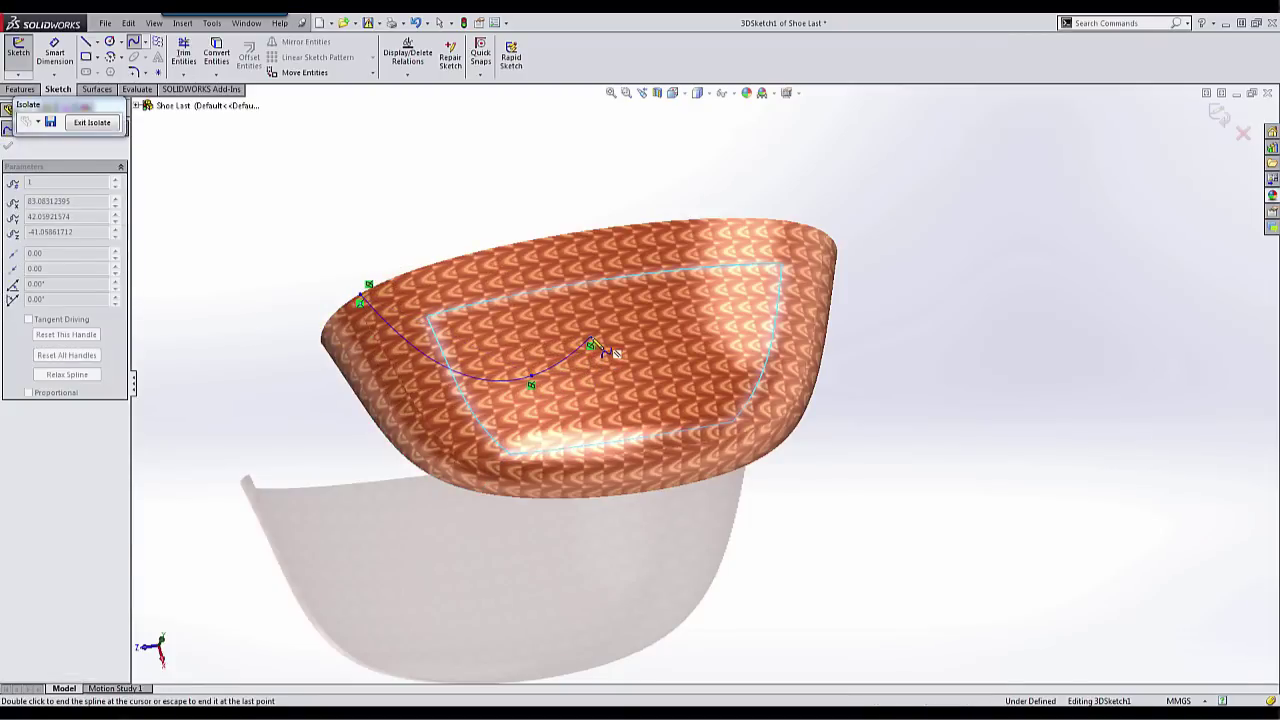
key(Escape)
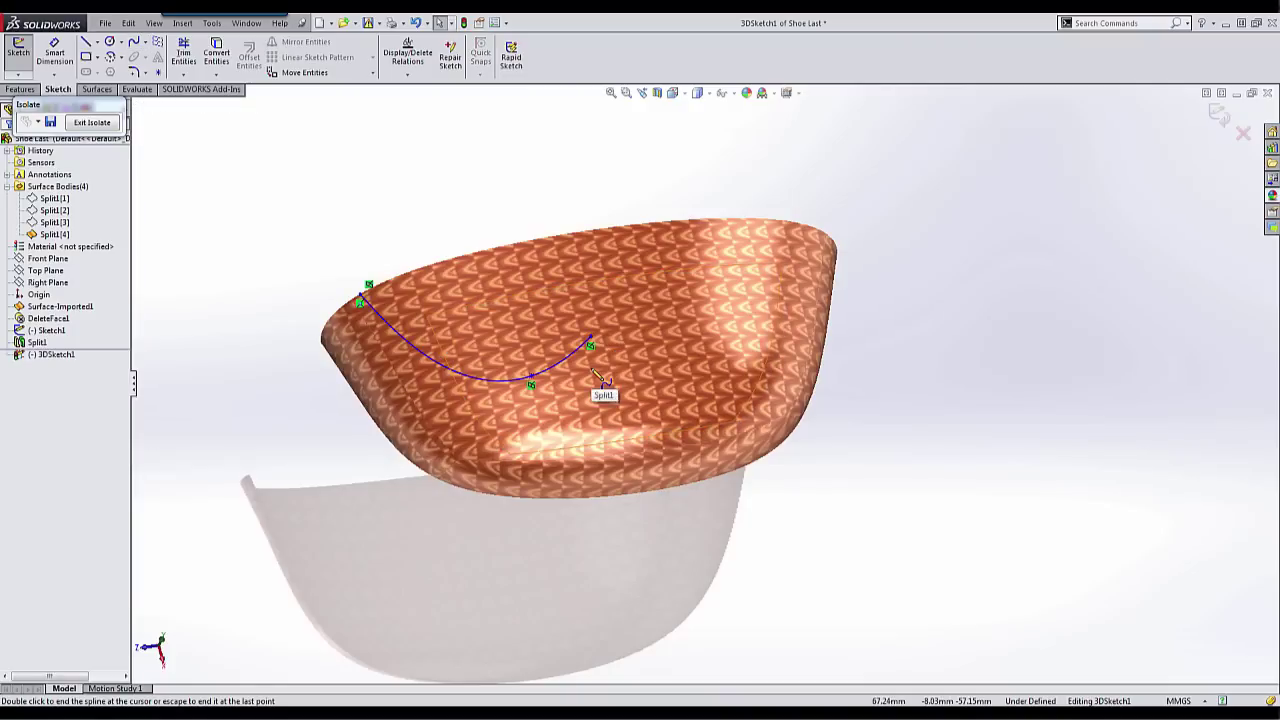
key(Escape)
key(Return)
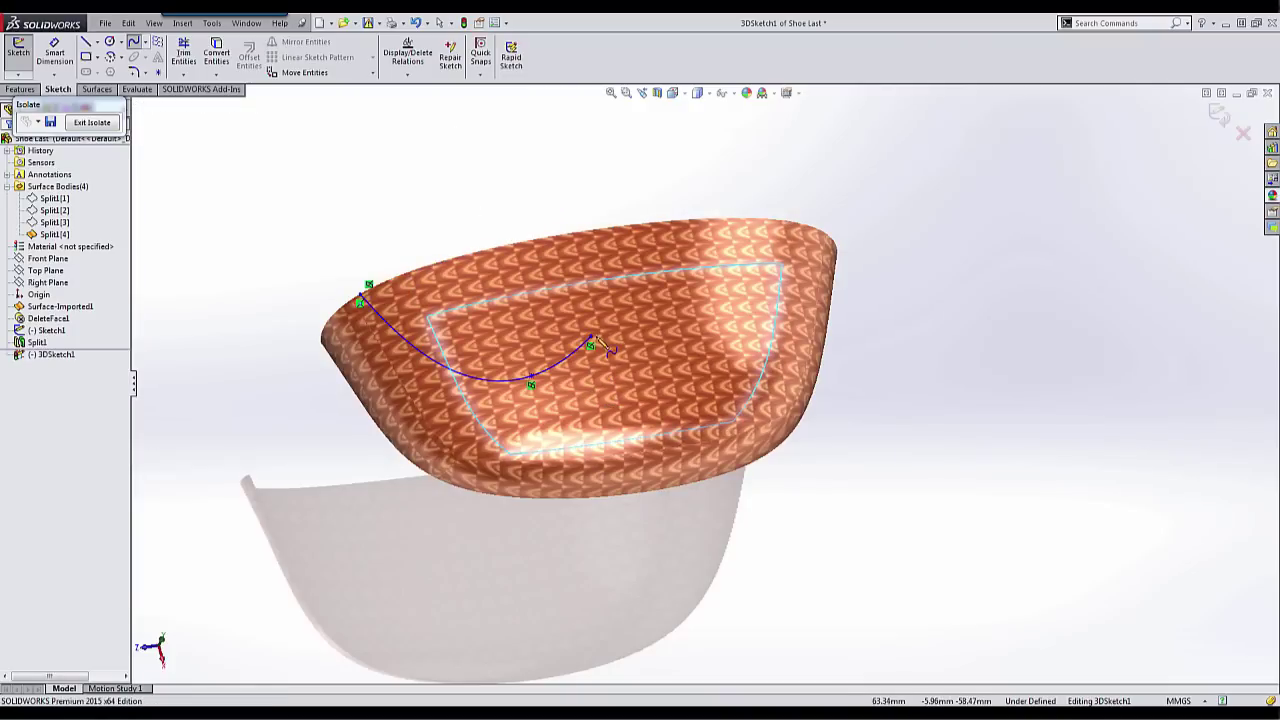
click(695, 367)
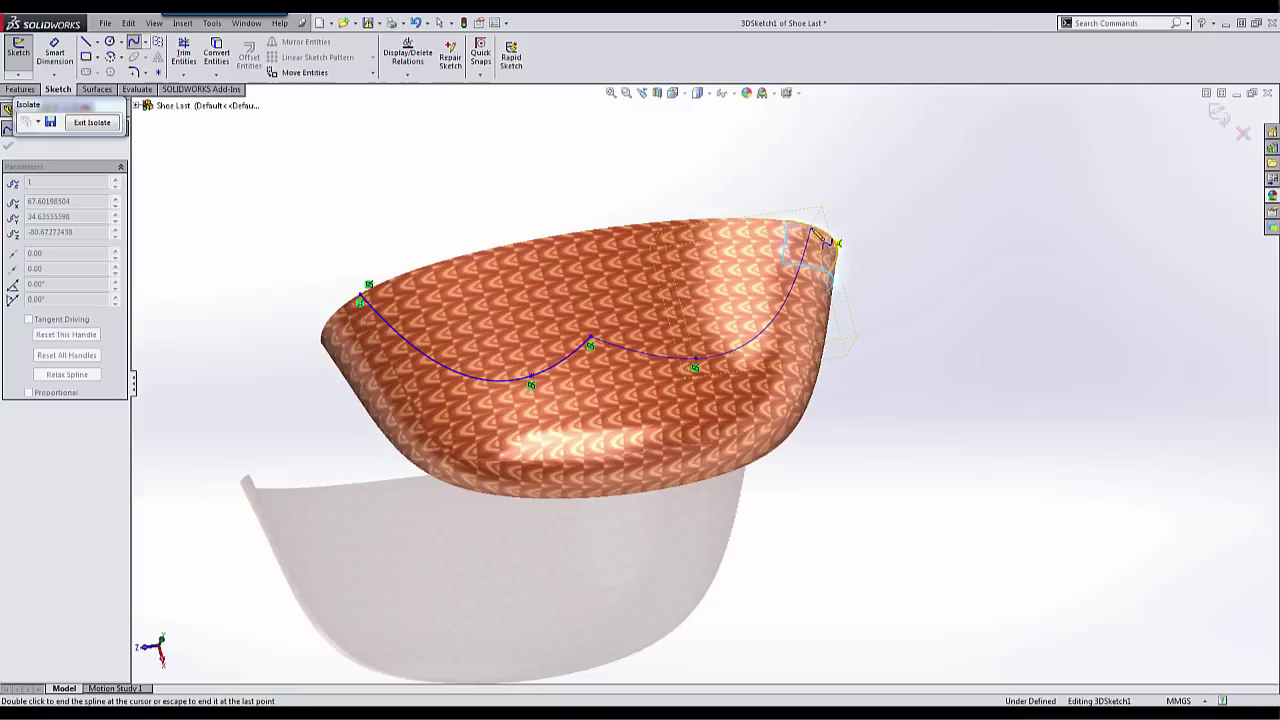
double_click(816, 233)
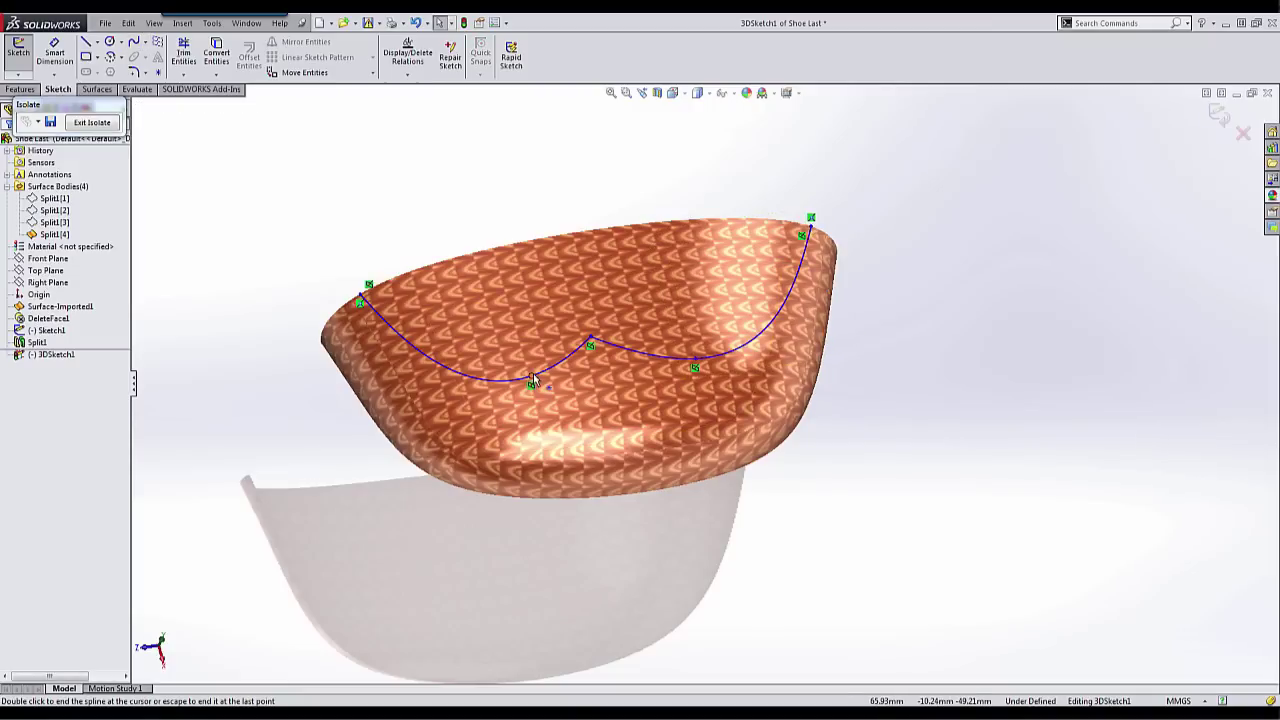
Drag the spline's middle point onto the toe surface.
ctrl+click(694, 356)
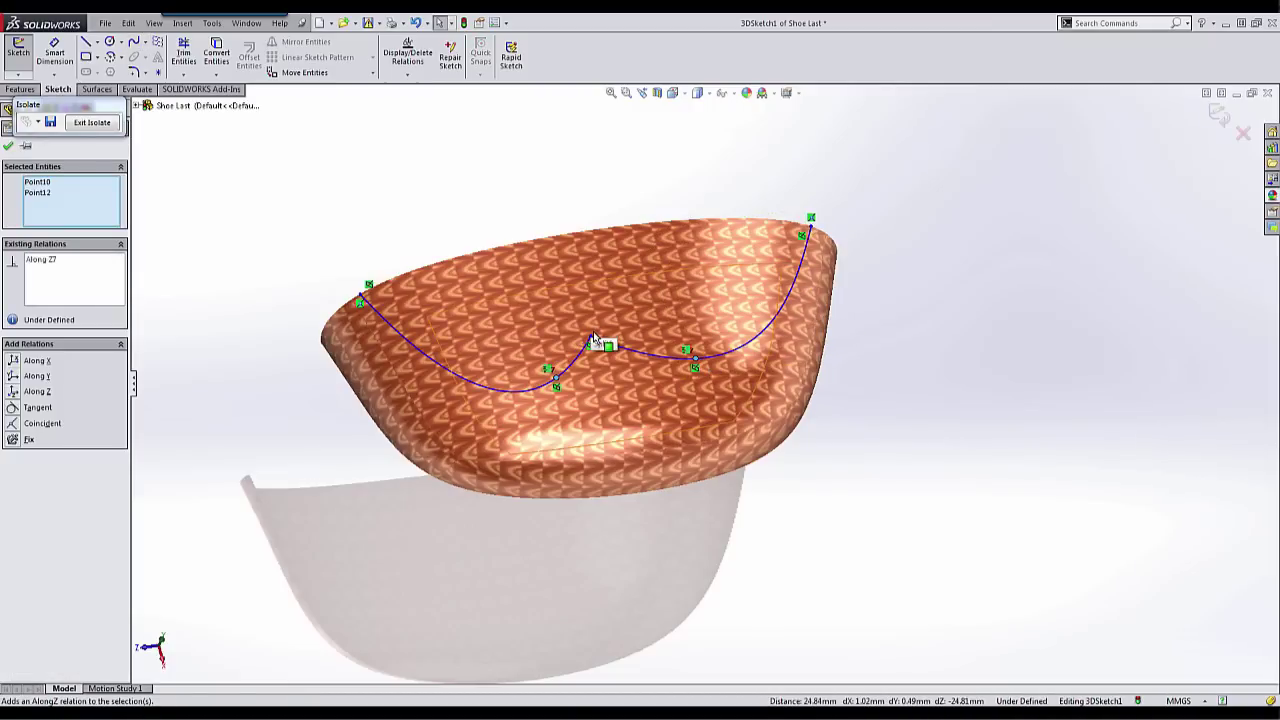
click(616, 321)
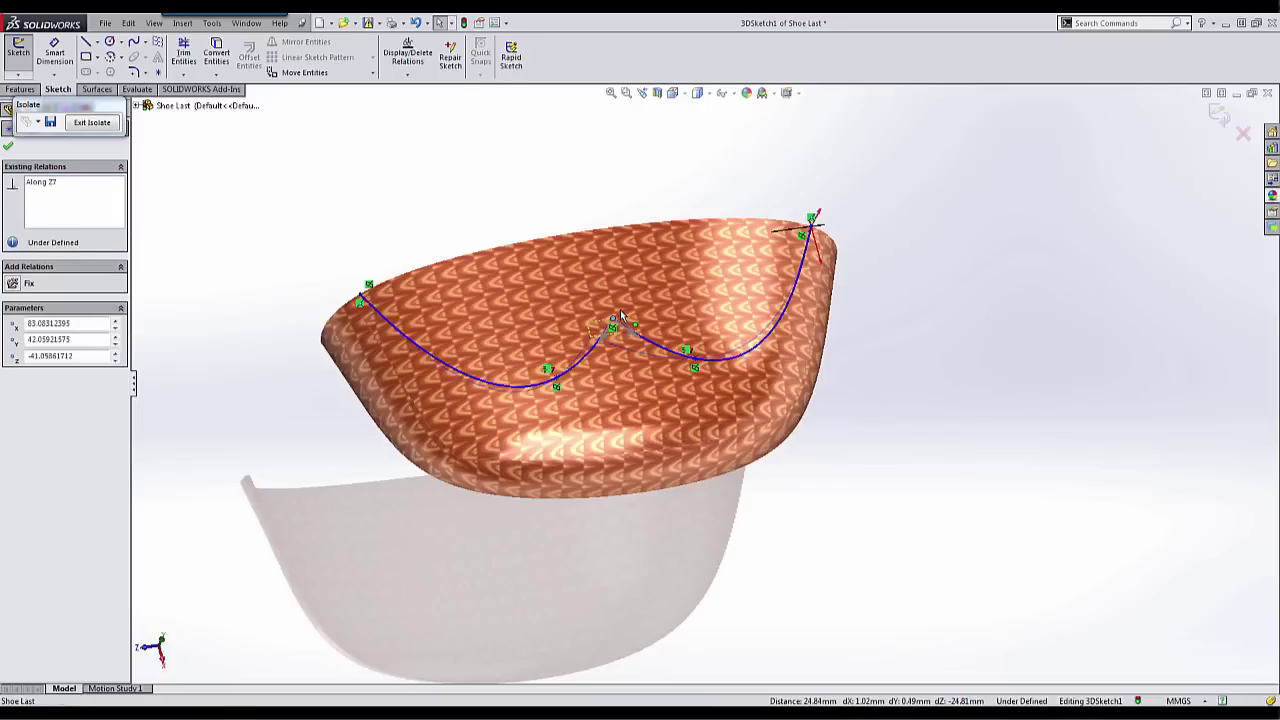
drag(620, 315, 606, 326)
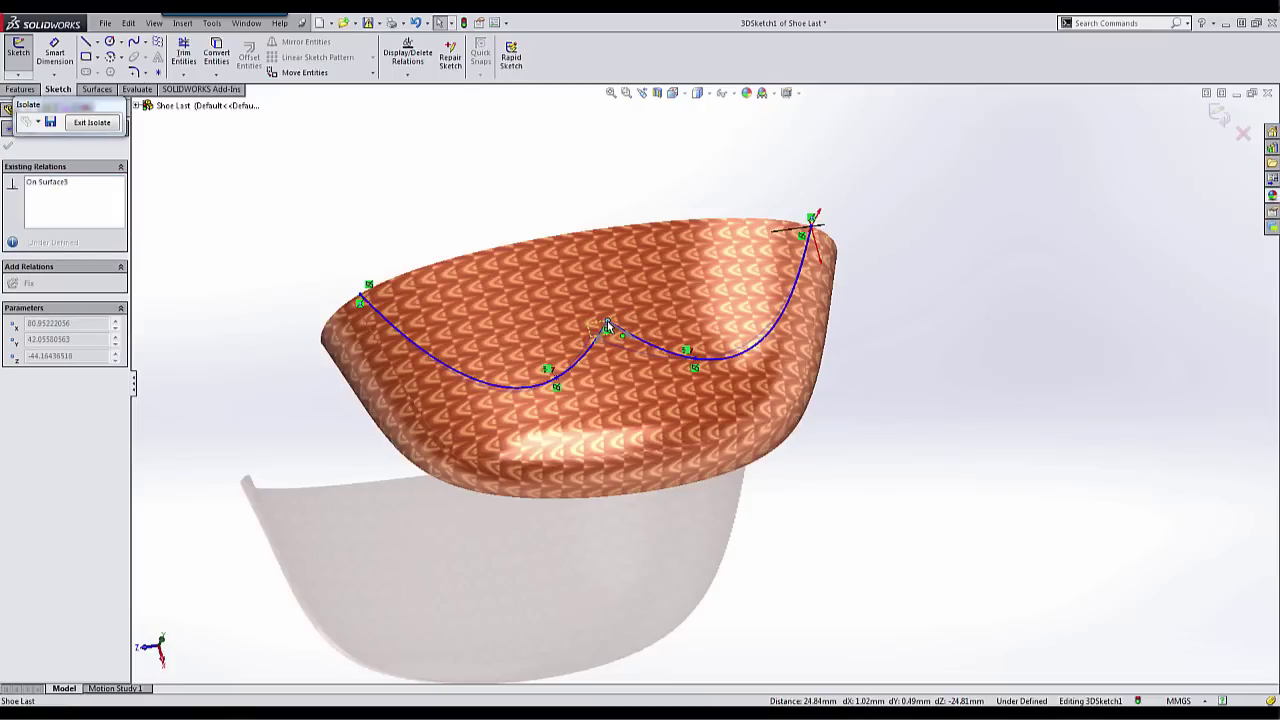
click(568, 188)
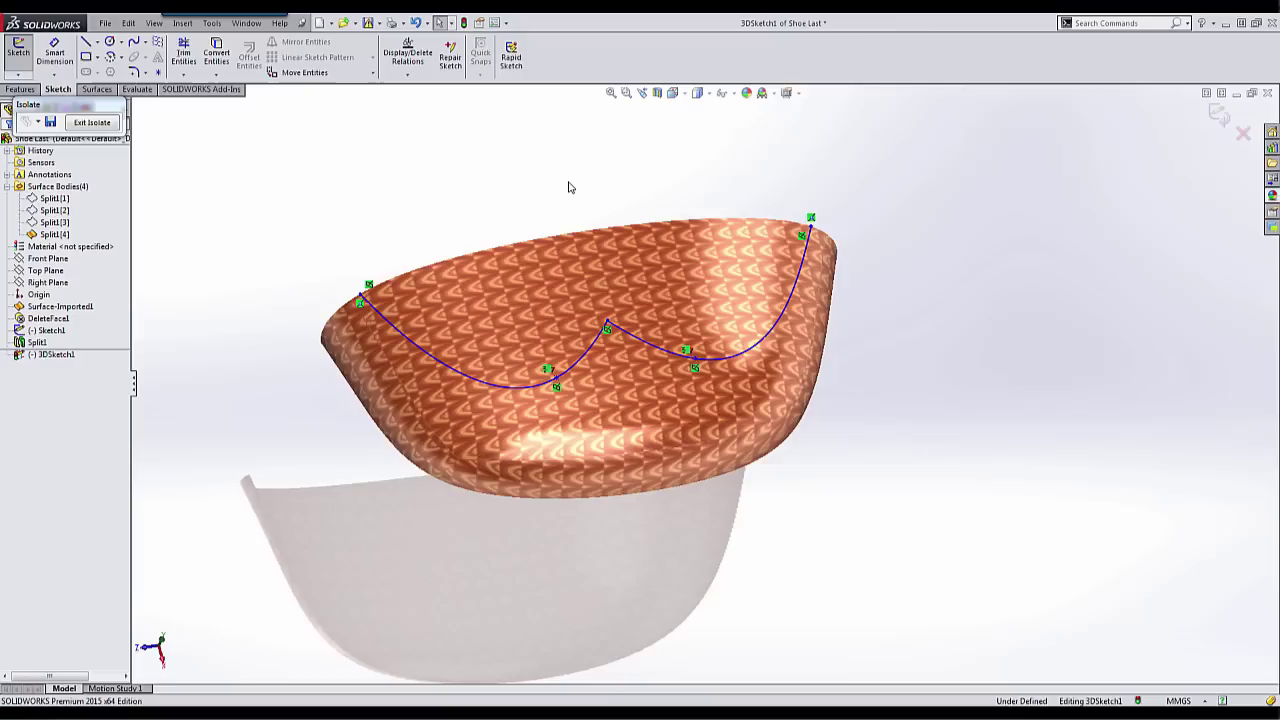
Exit the 3D sketch and trim the toe surface with 3DSketch1, keeping the lower band.
click(1218, 114)
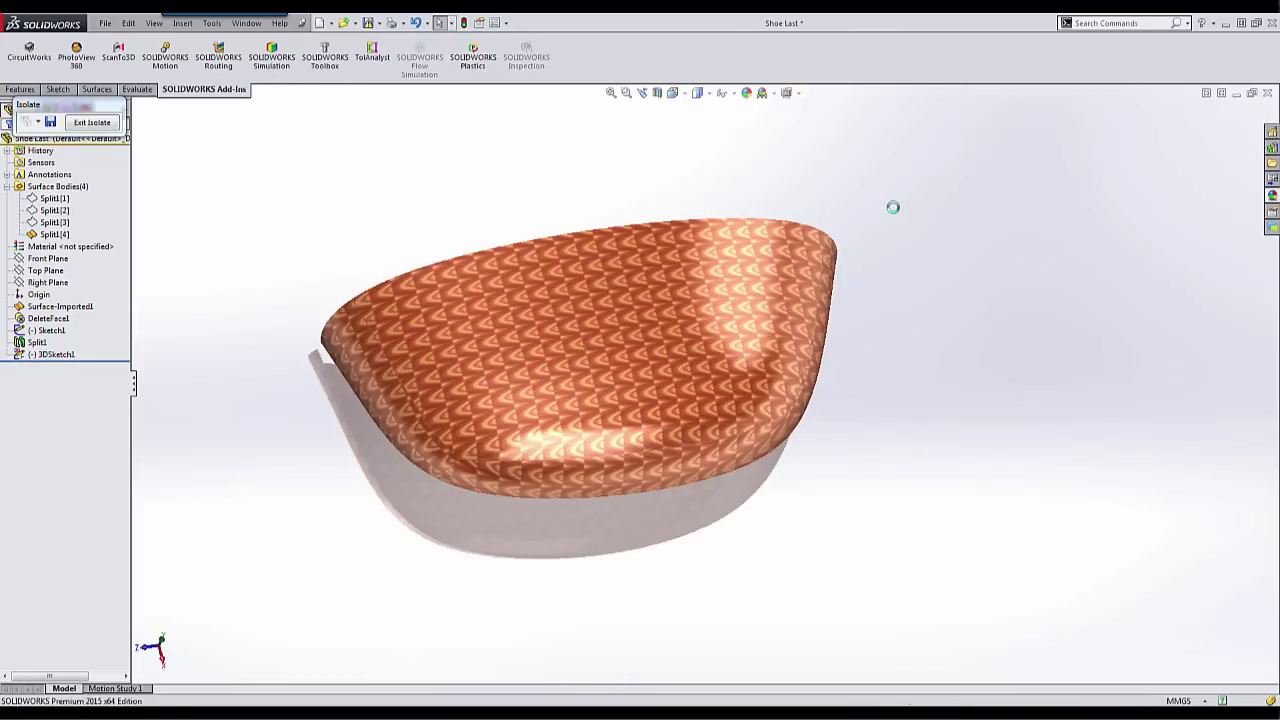
click(50, 354)
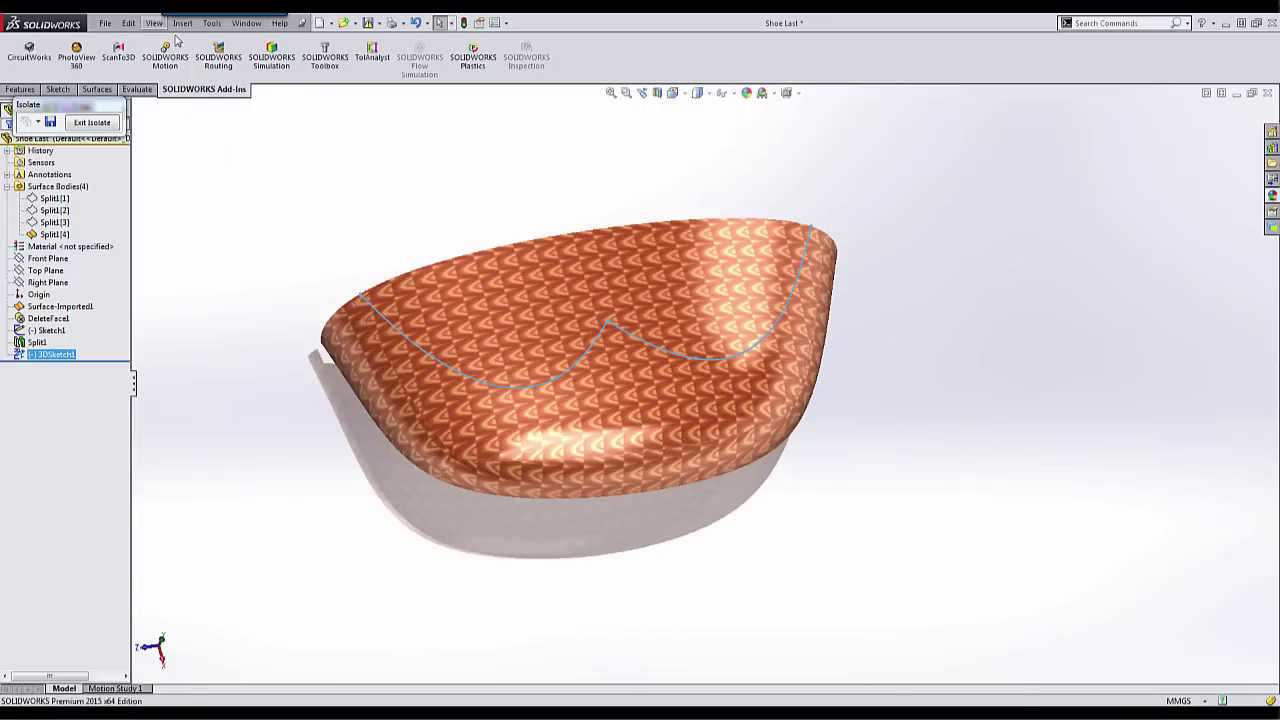
click(108, 90)
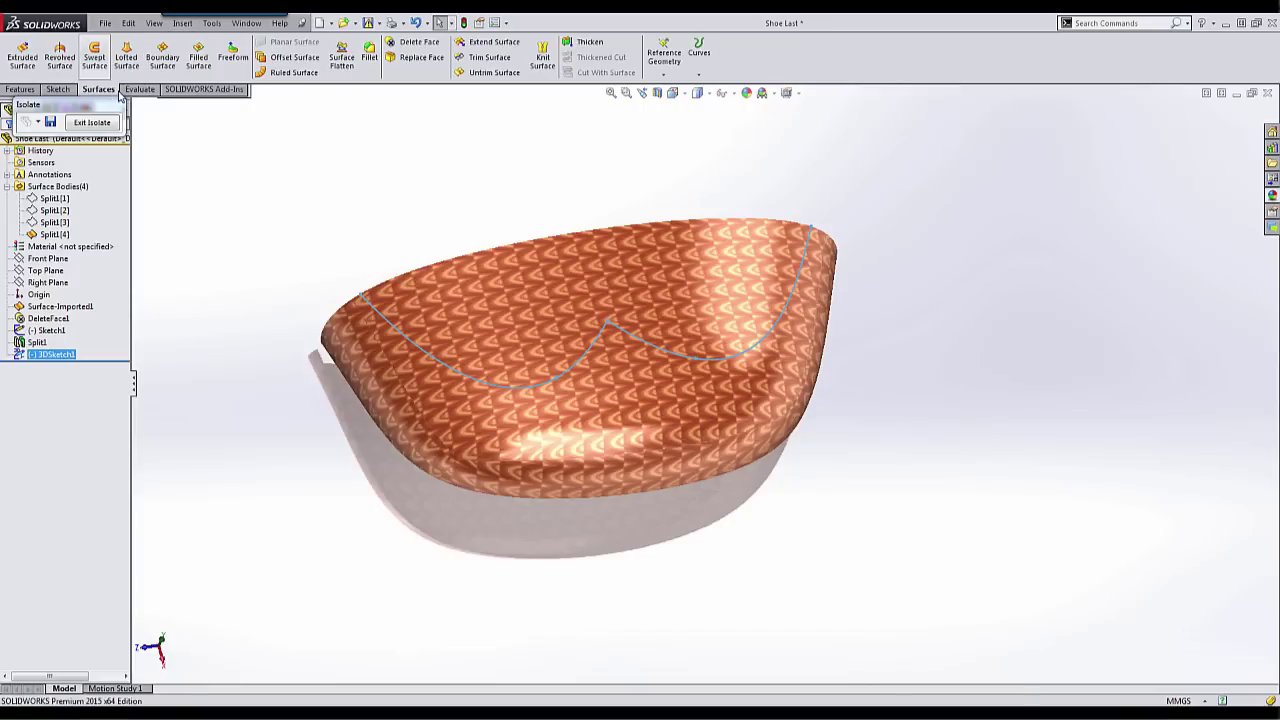
click(466, 60)
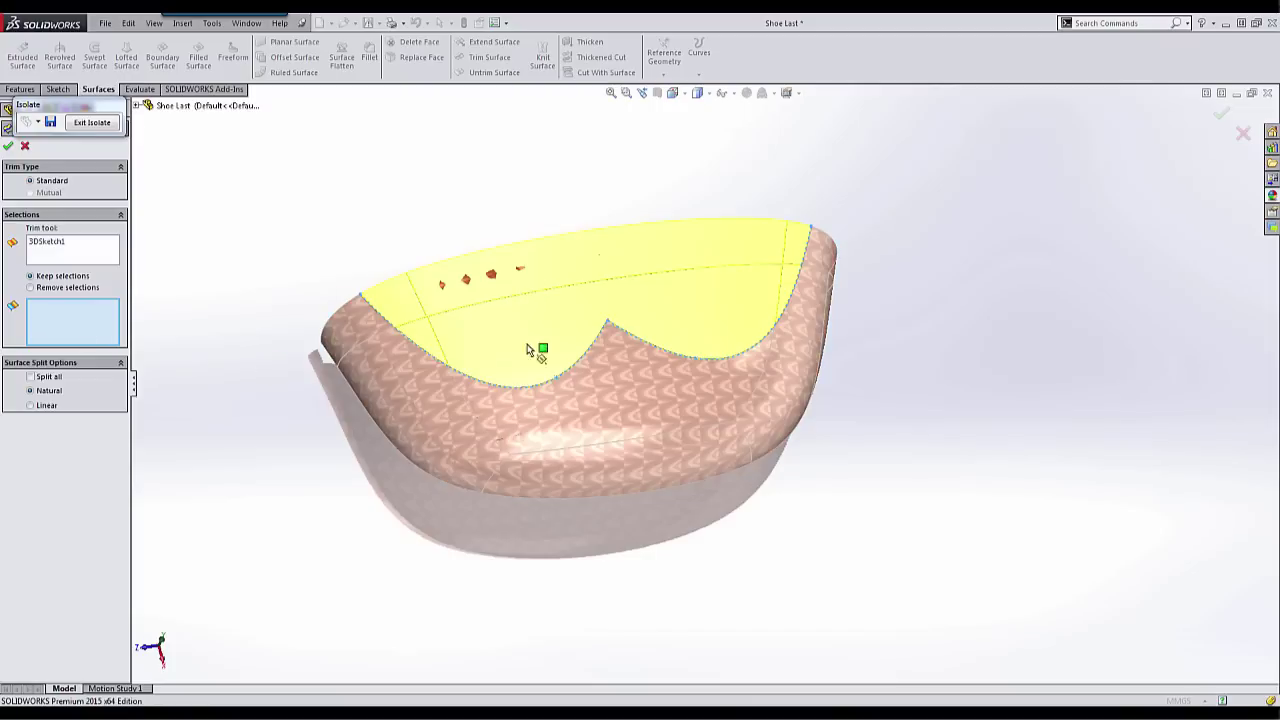
click(556, 433)
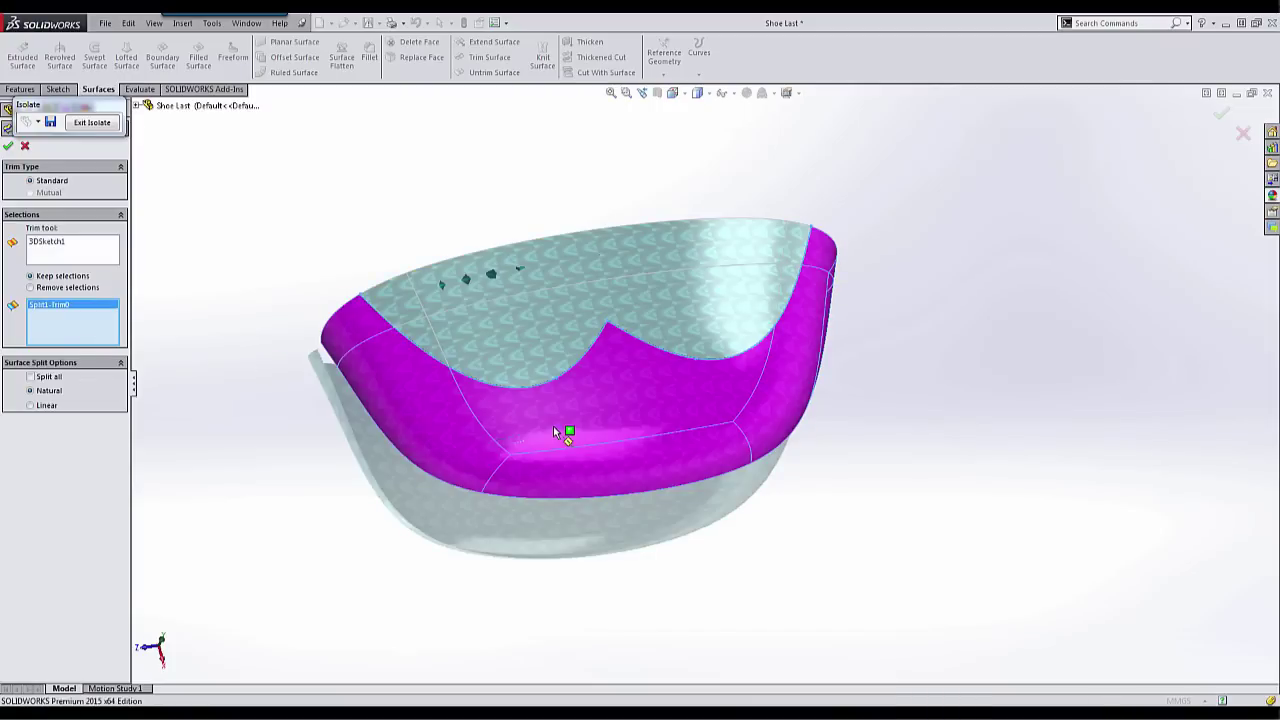
key(Return)
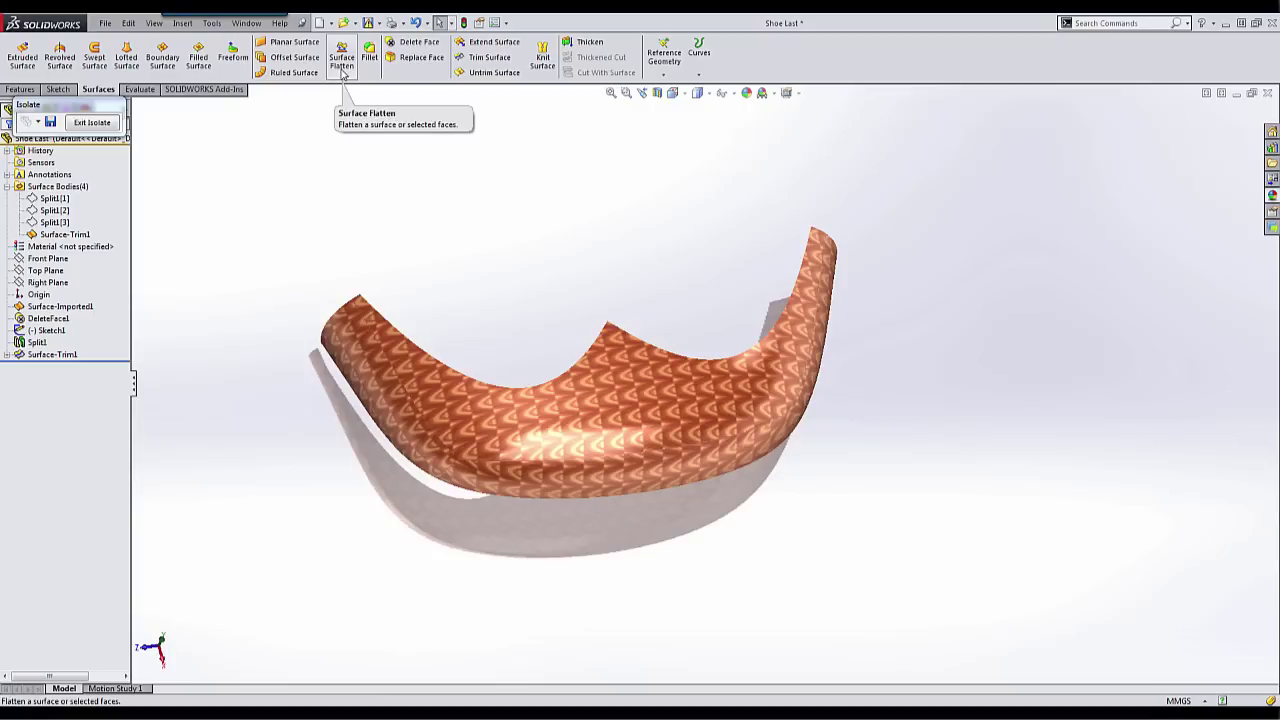
Start a Surface Flatten and select the trimmed band's faces to flatten.
click(342, 70)
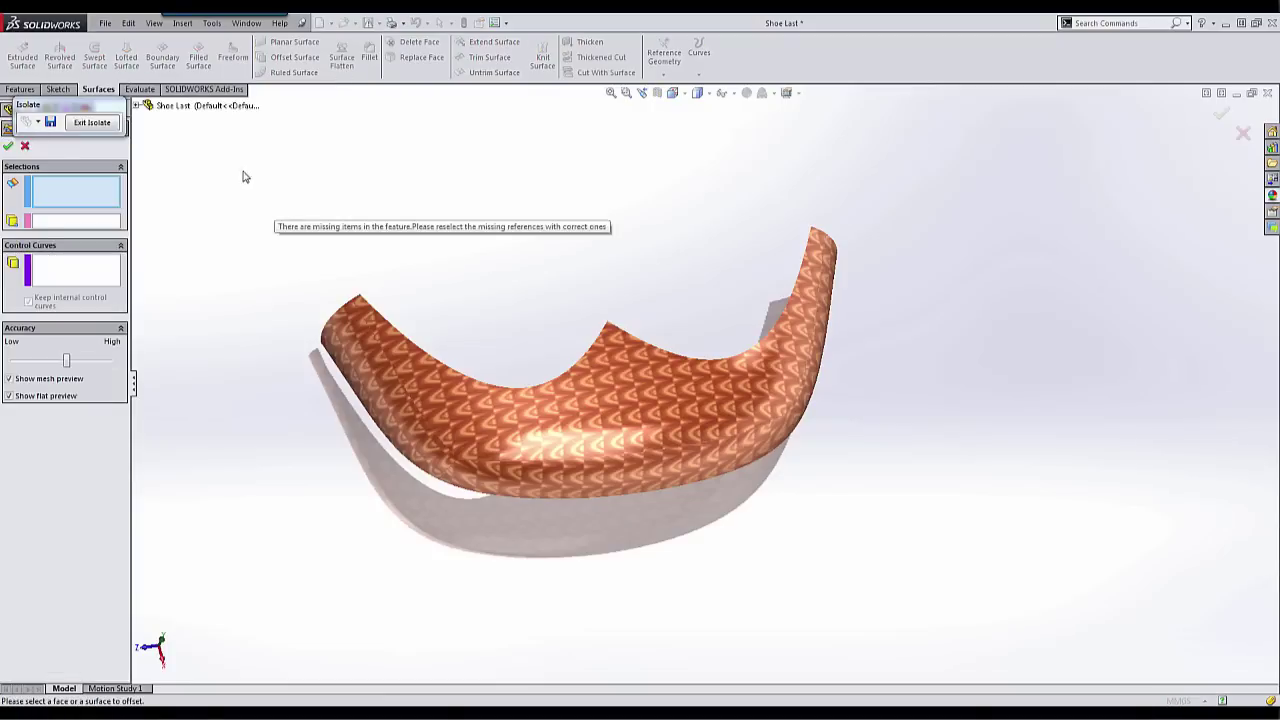
drag(243, 168, 917, 537)
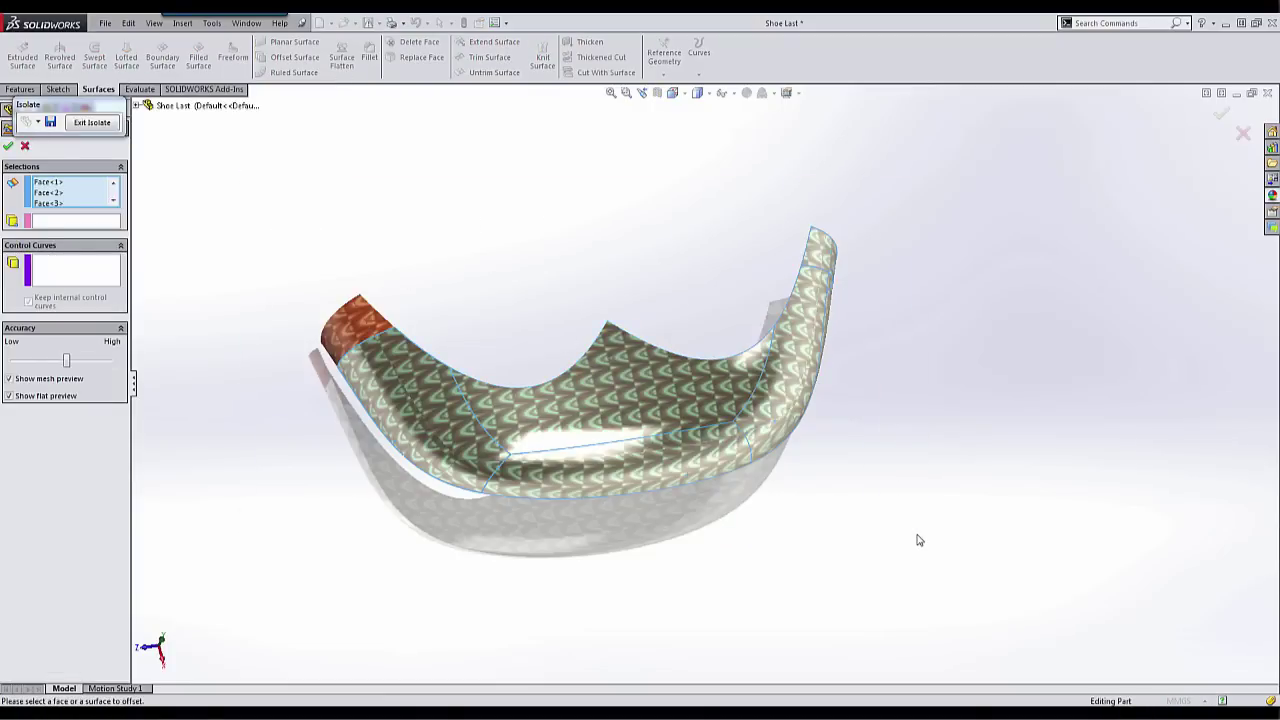
click(343, 329)
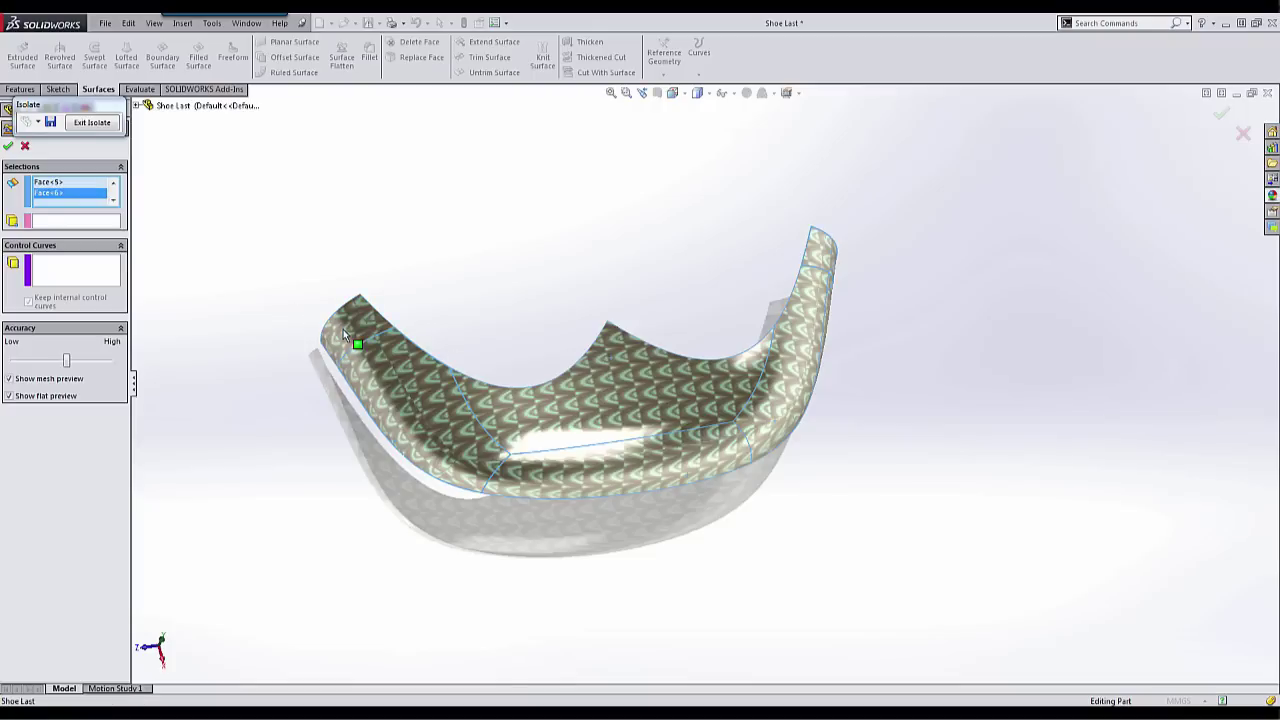
click(50, 221)
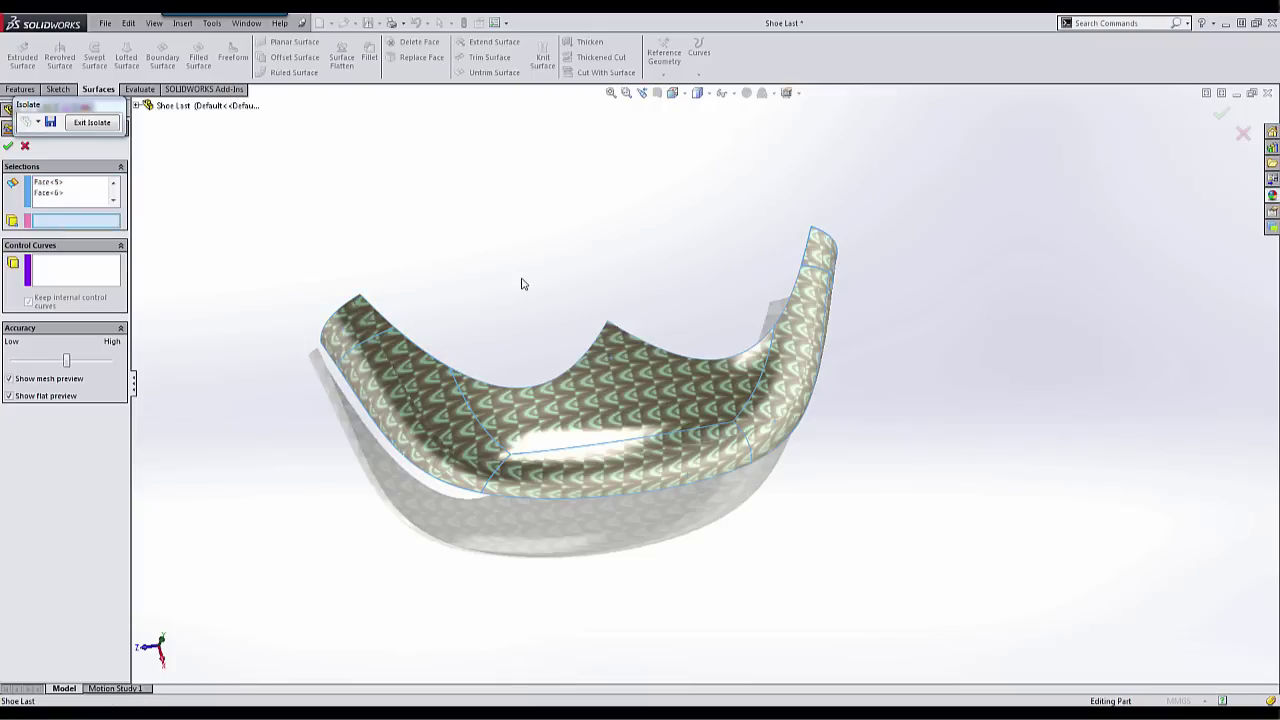
Fix the flatten at the top centre vertex, use both top edges as control curves, and confirm.
click(607, 323)
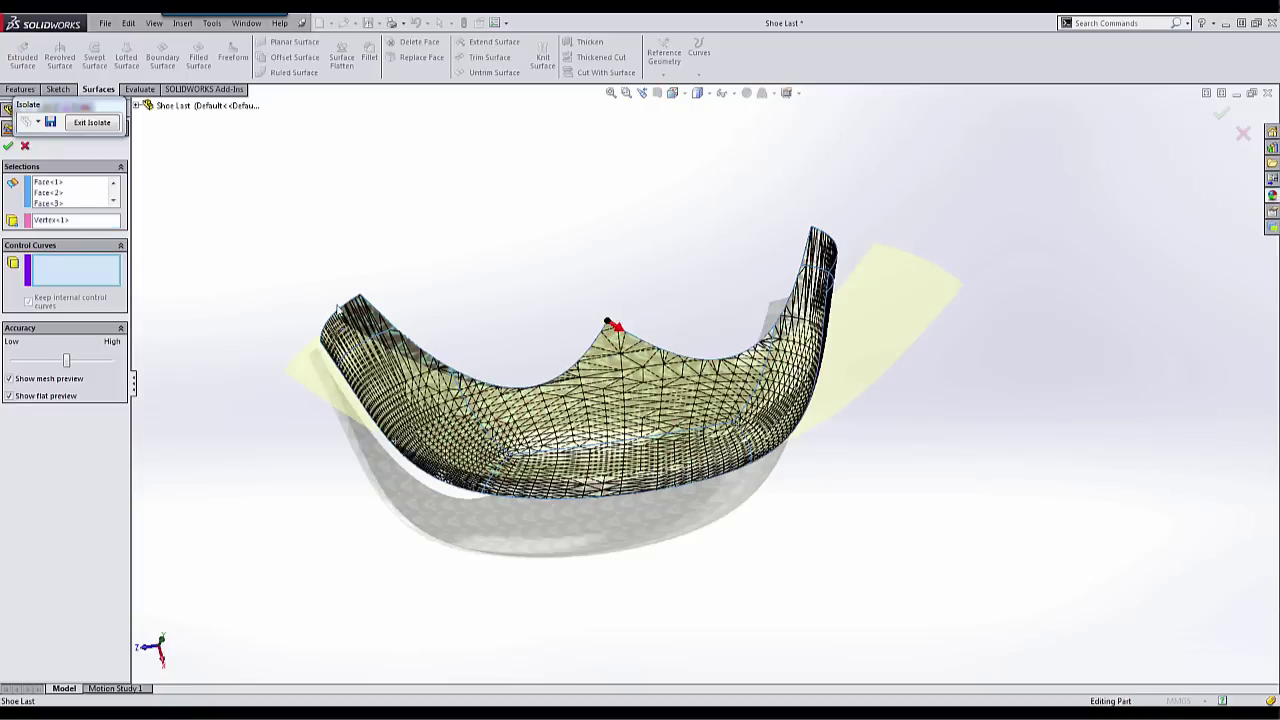
click(338, 306)
click(820, 232)
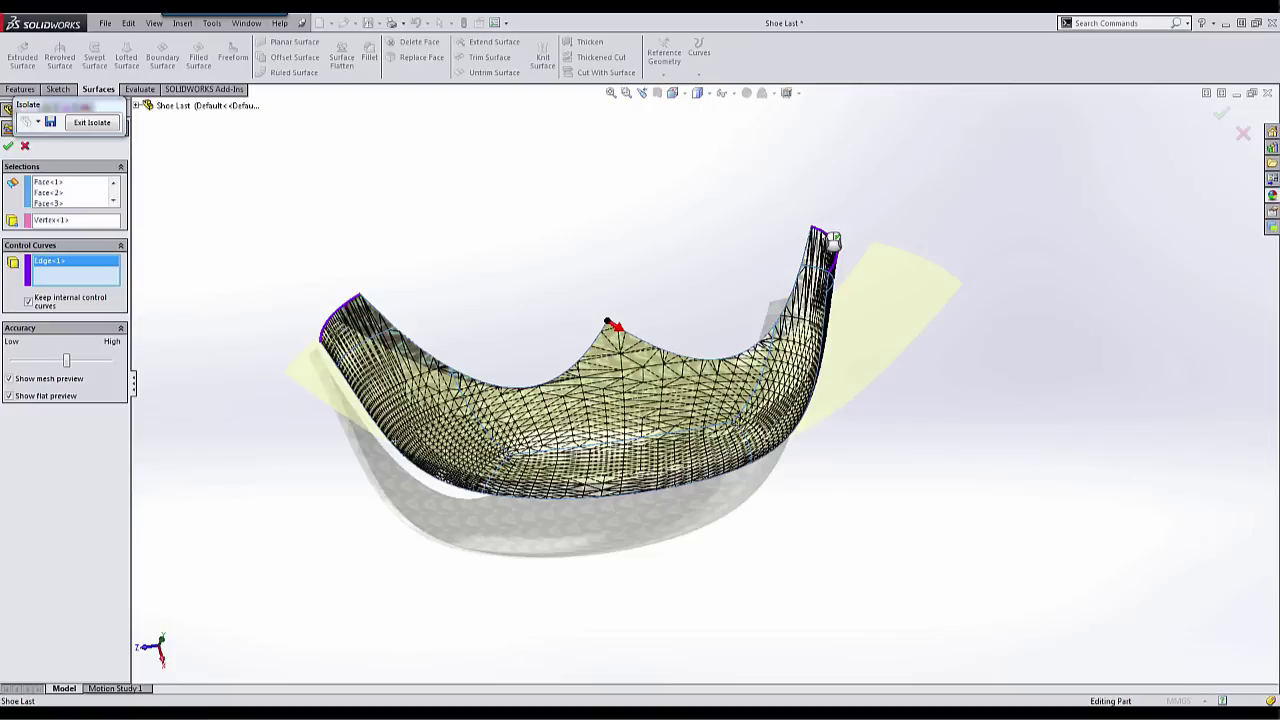
click(830, 240)
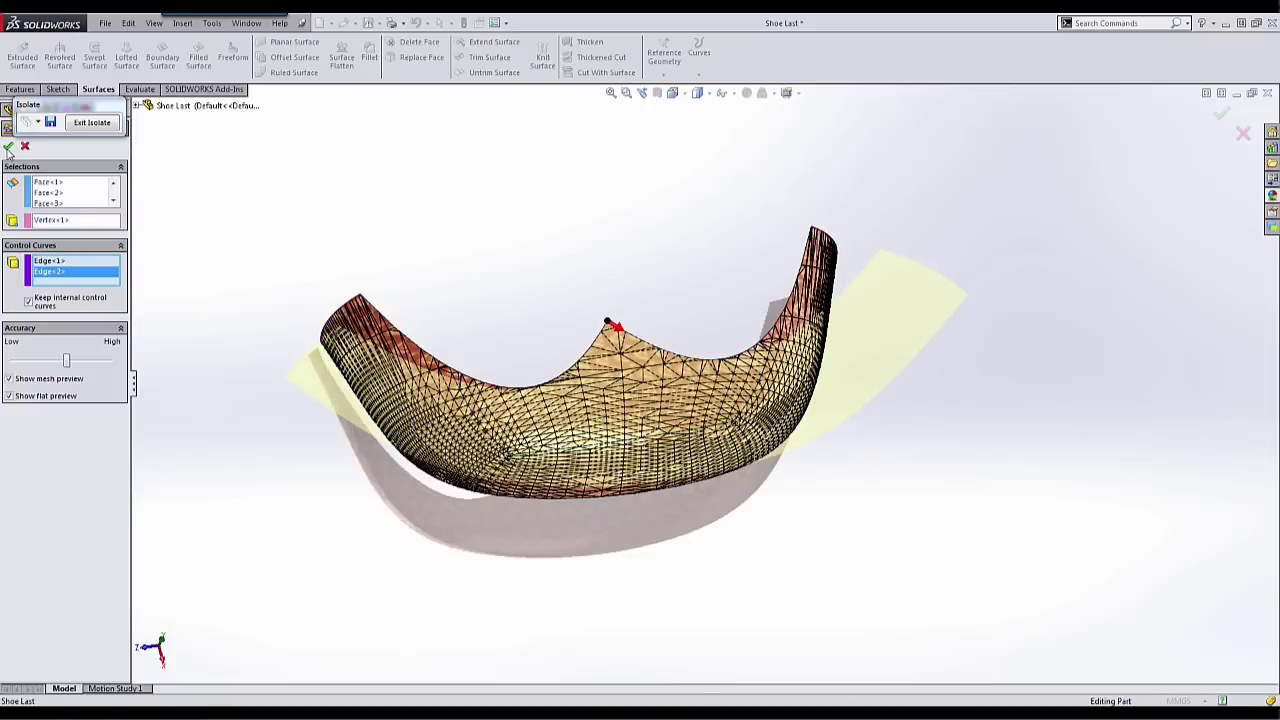
click(8, 147)
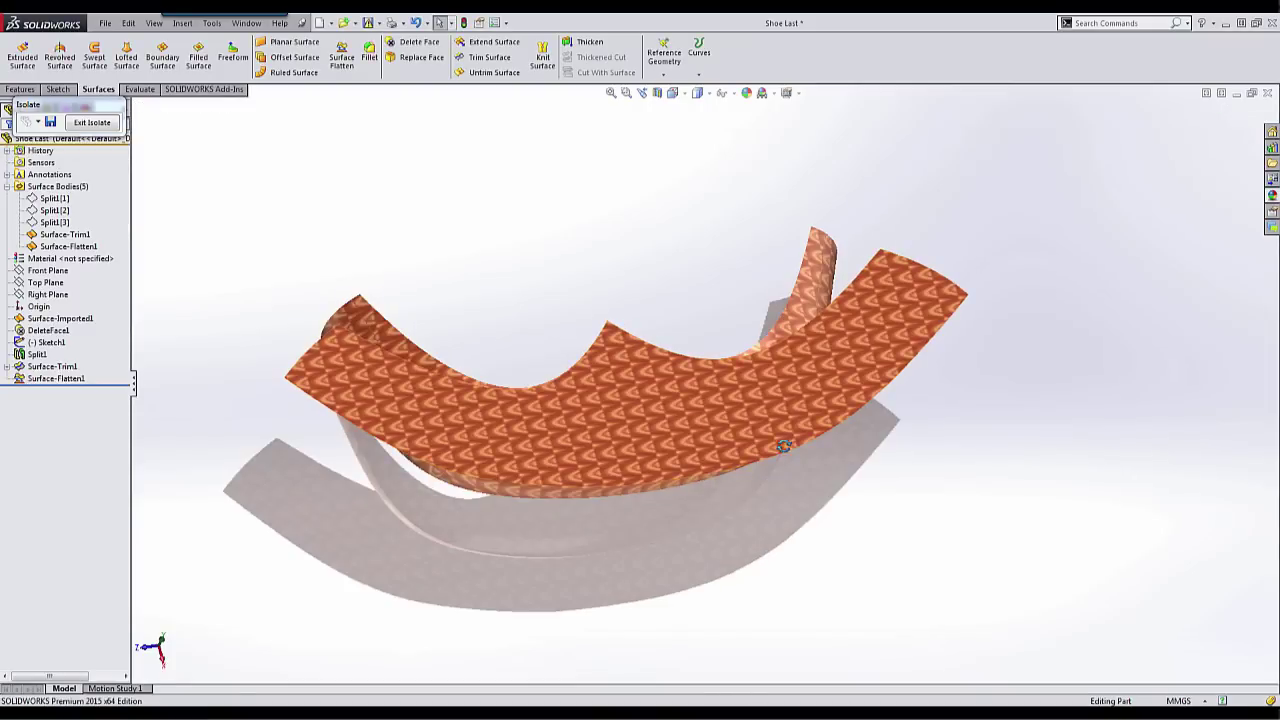
middle_drag(784, 446, 617, 409)
click(614, 409)
right_click(611, 397)
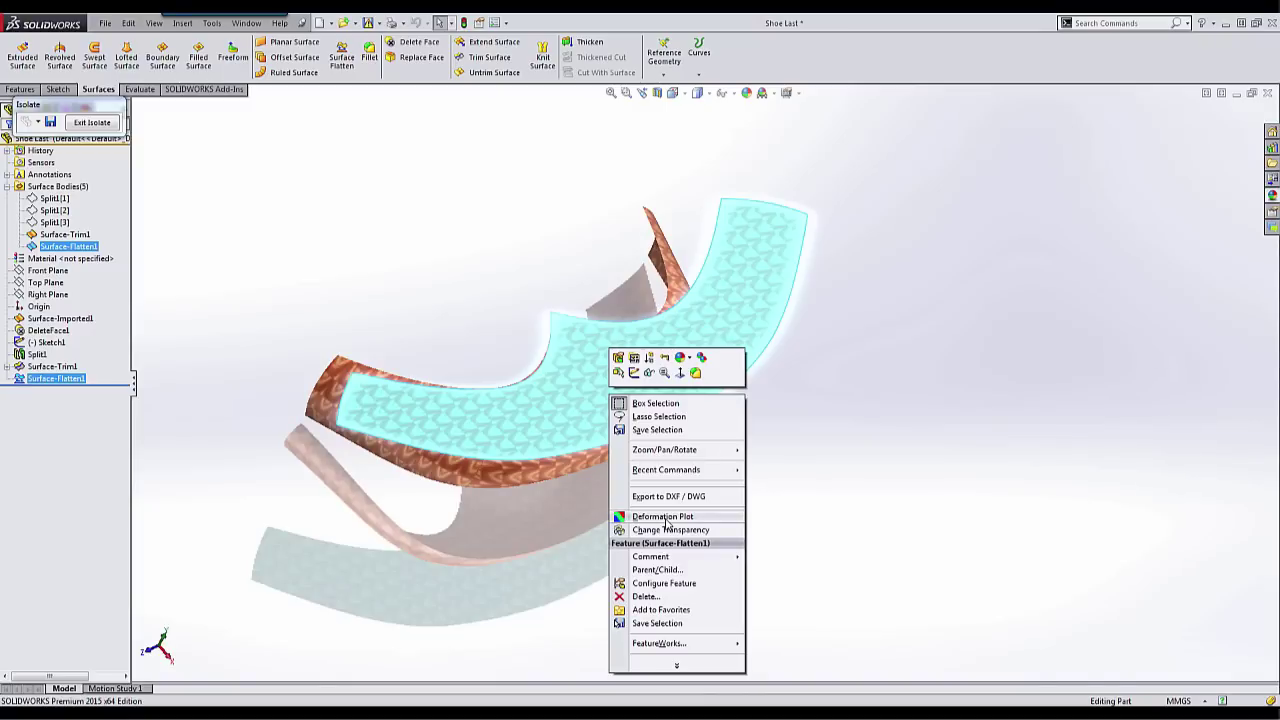
click(664, 518)
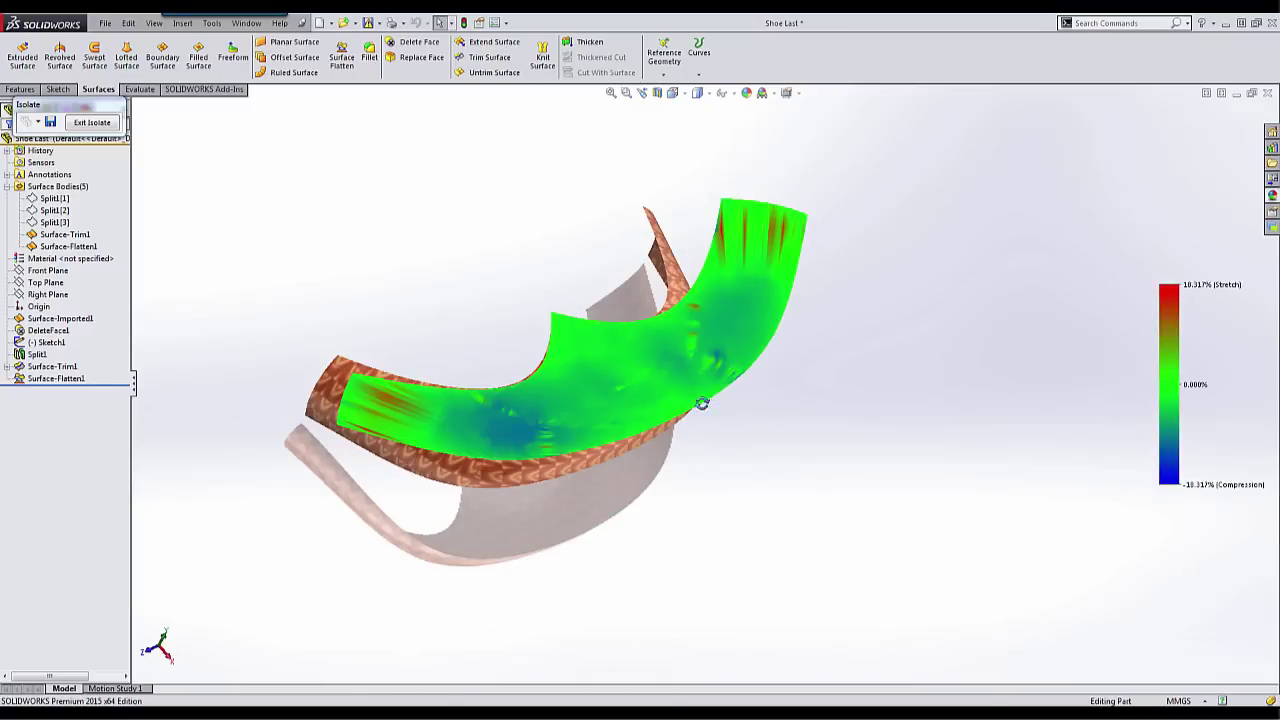
middle_drag(702, 403, 785, 289)
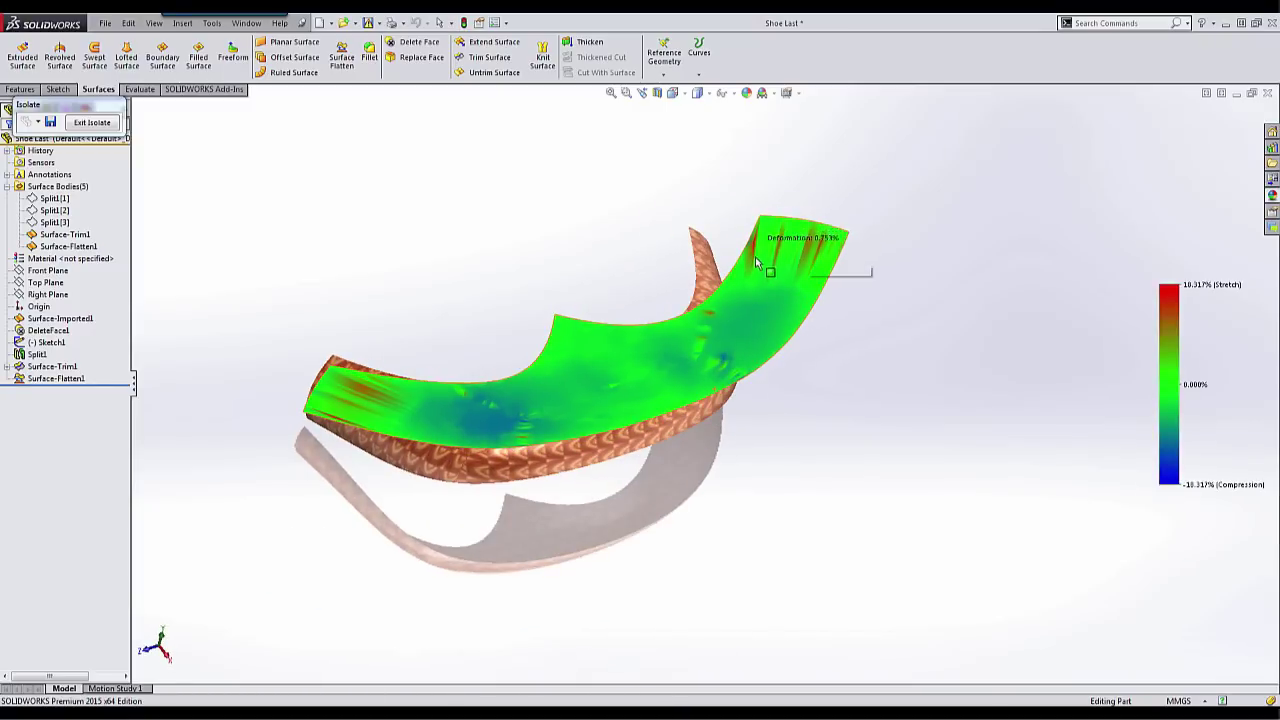
right_click(671, 350)
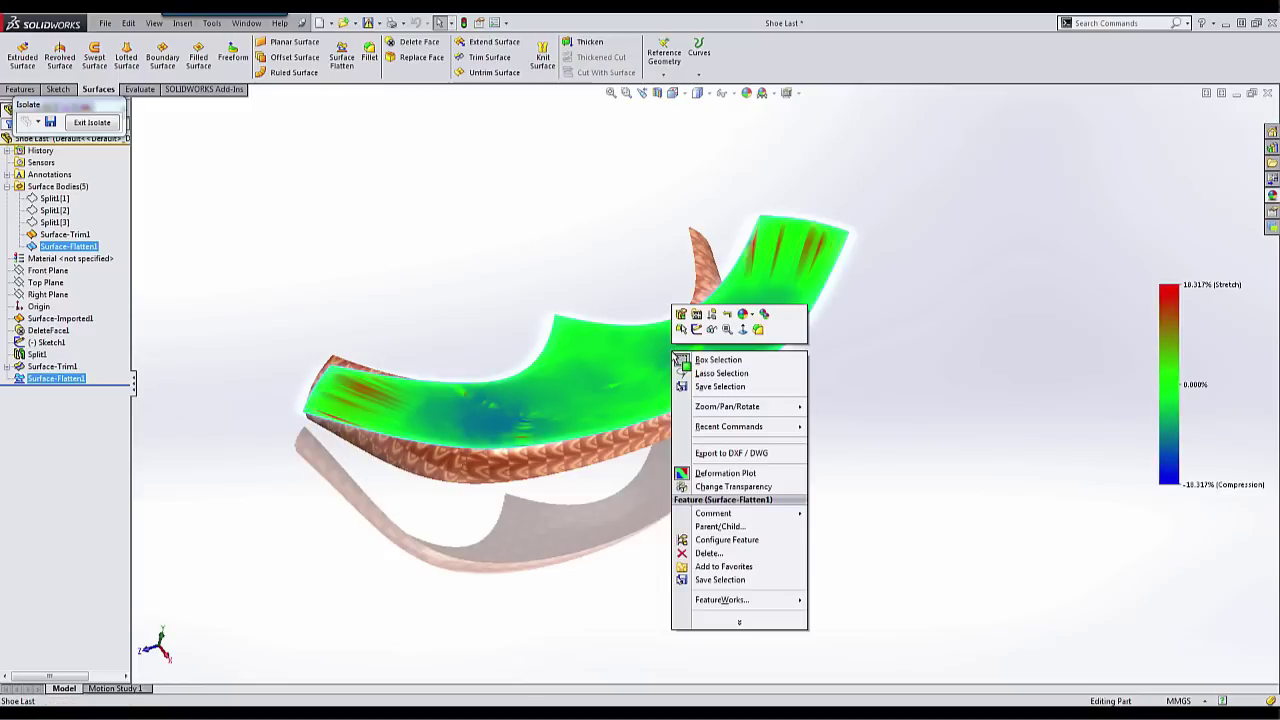
click(725, 473)
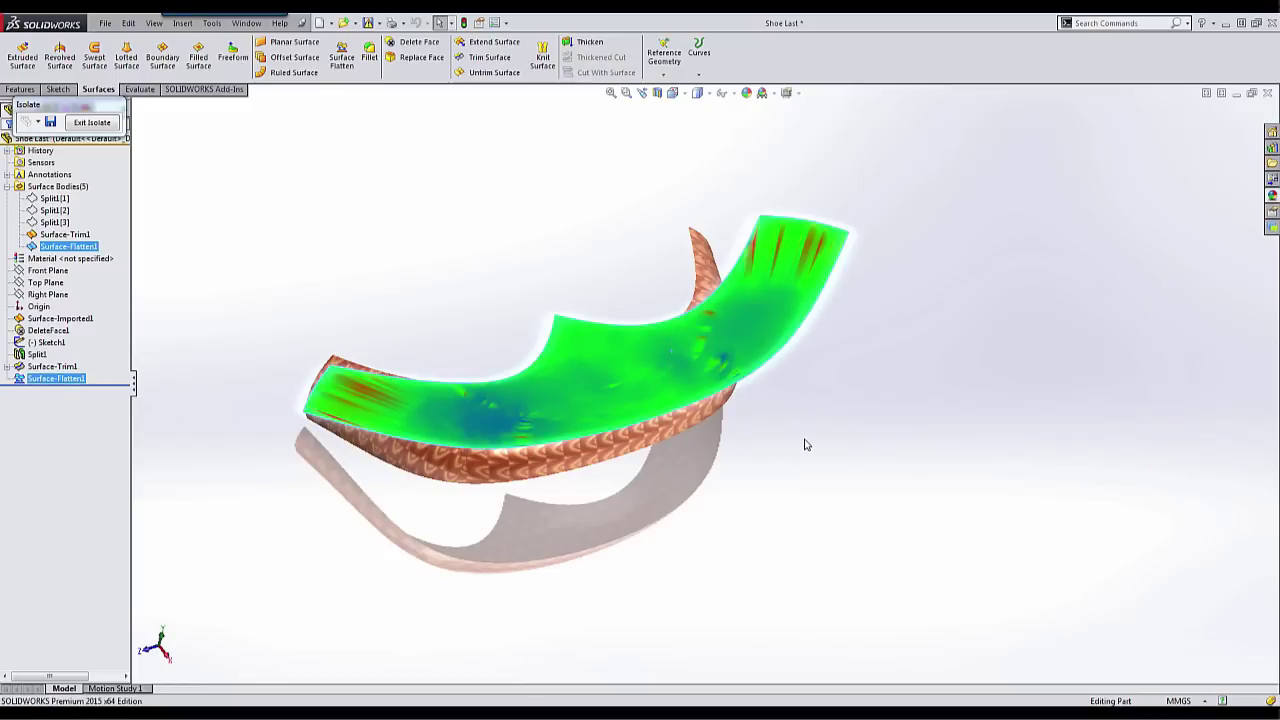
click(806, 444)
click(685, 356)
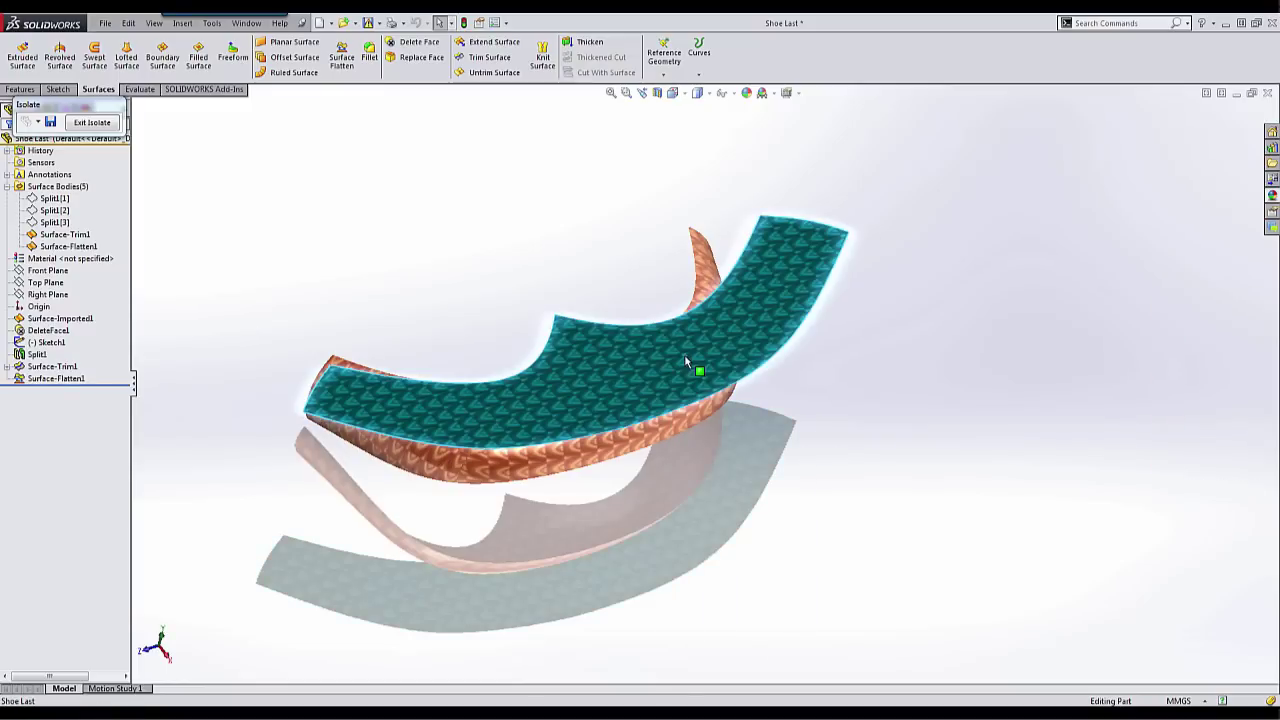
Export Surface-Flatten1 as FlattenedSurface.DXF, overwrite the old file, and save the cleaned-up outline.
right_click(685, 356)
click(757, 458)
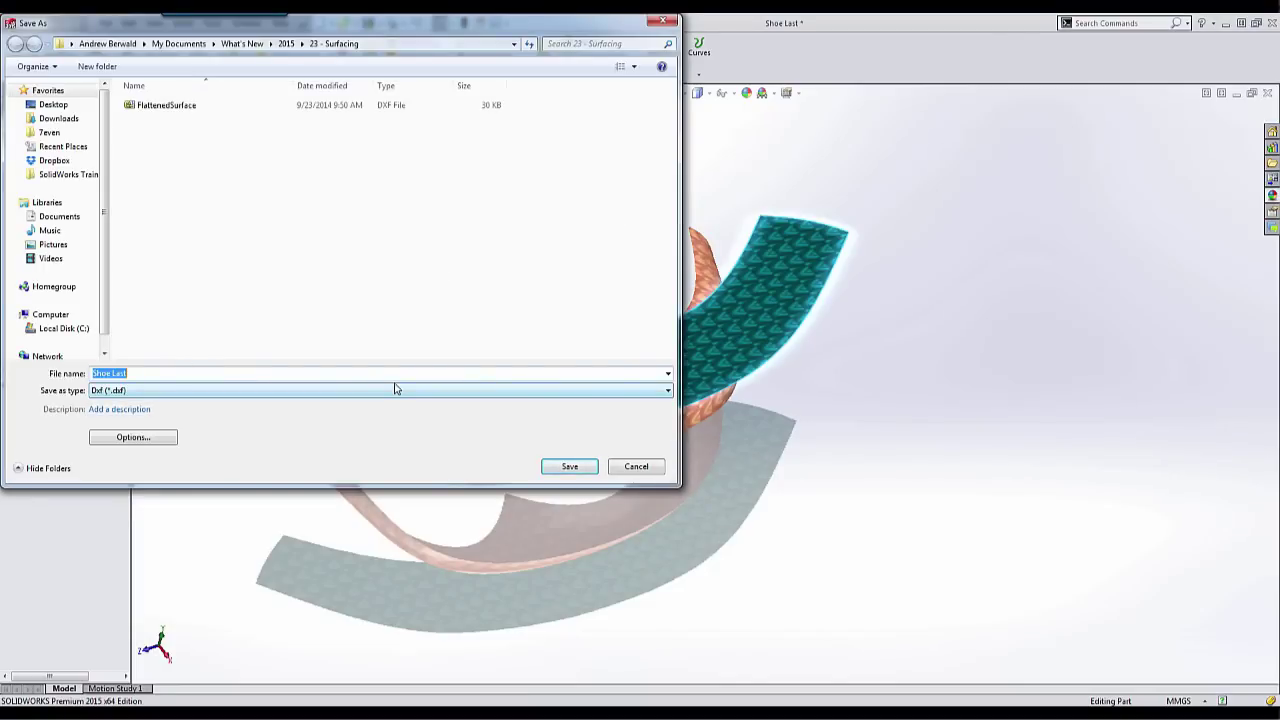
click(165, 105)
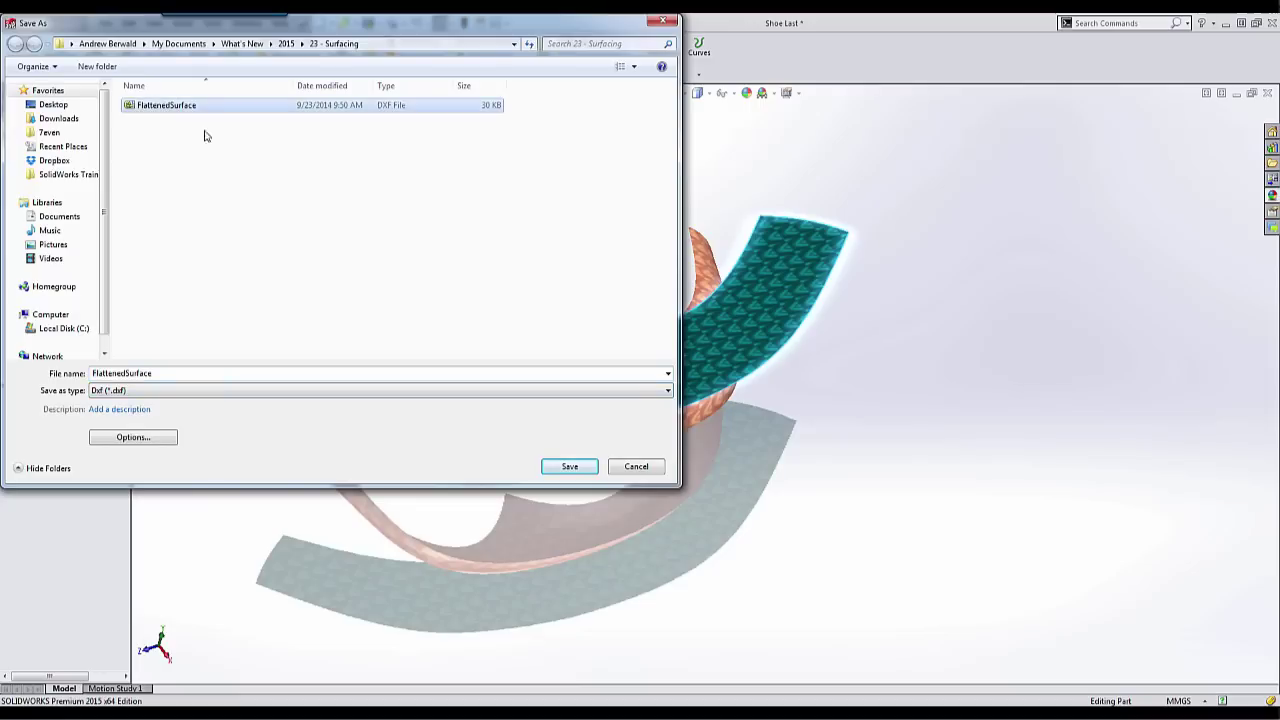
click(567, 468)
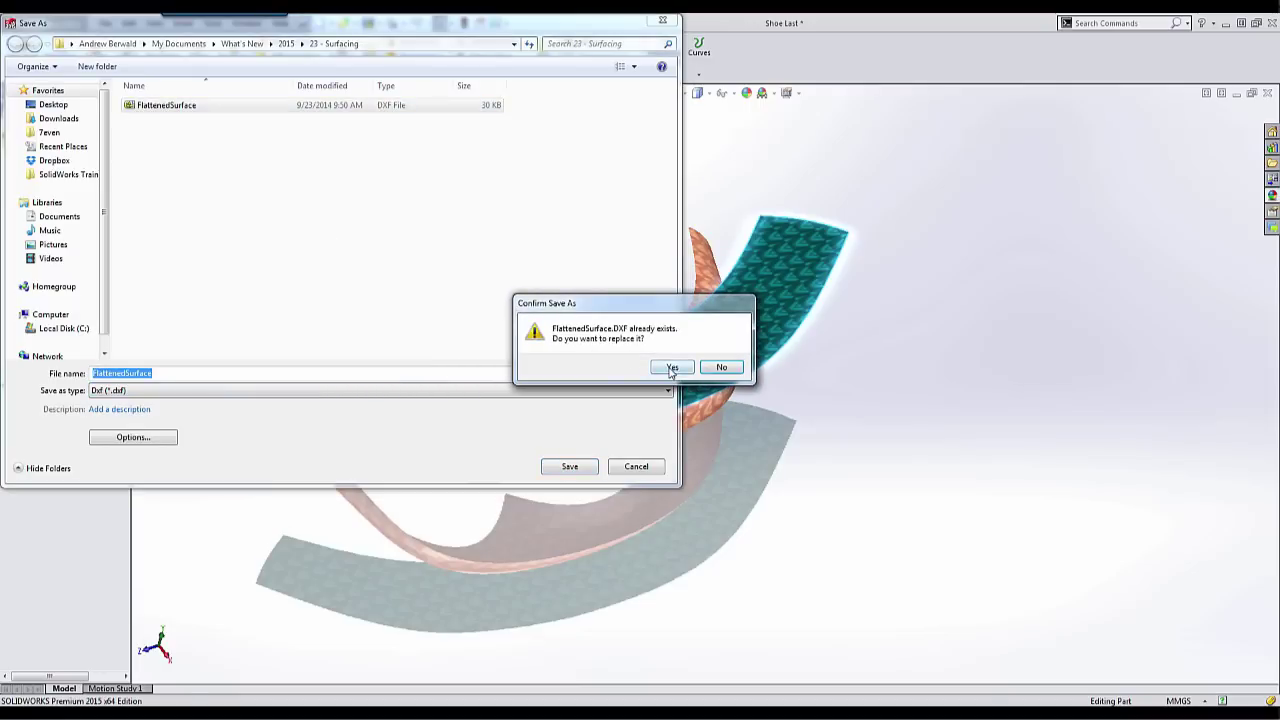
click(672, 368)
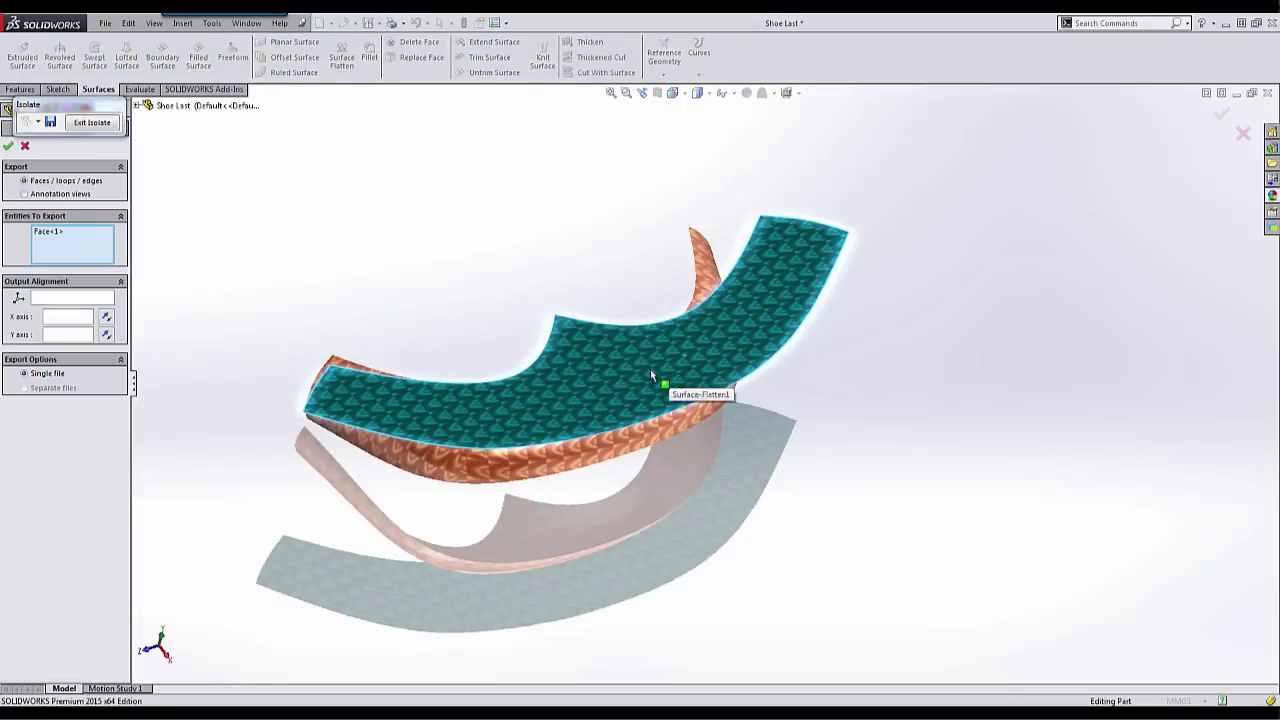
key(Return)
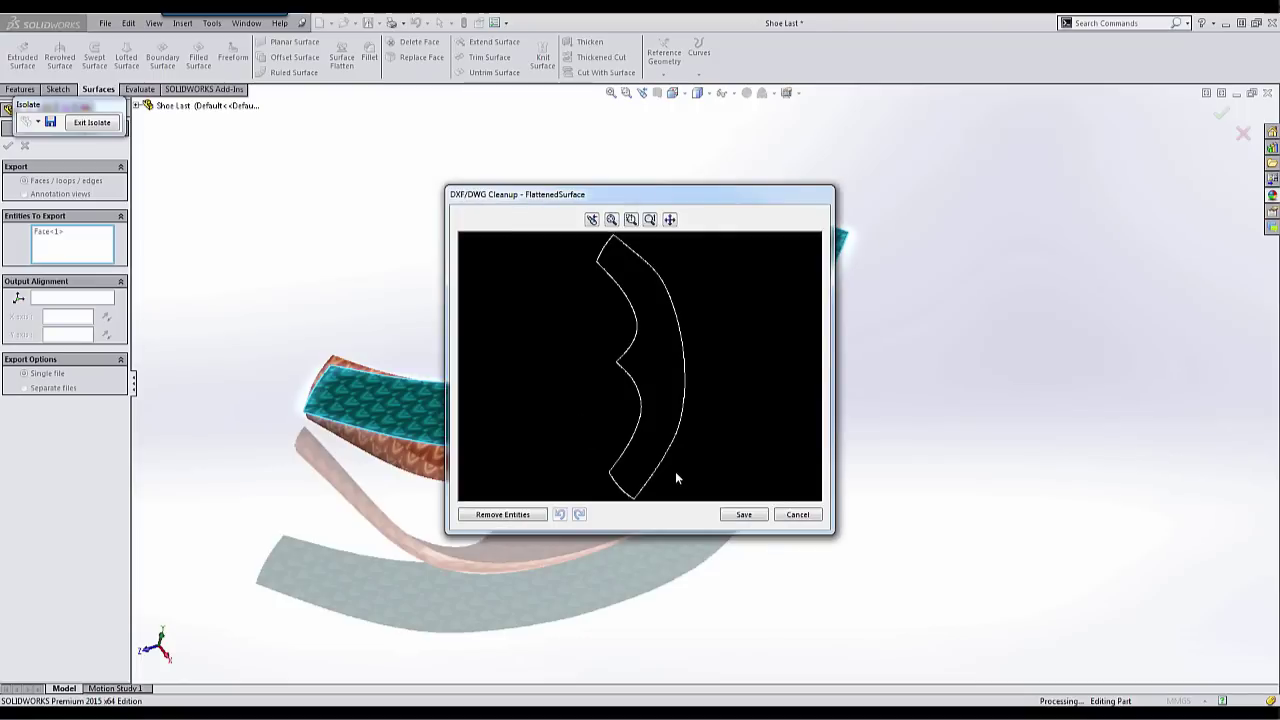
click(743, 515)
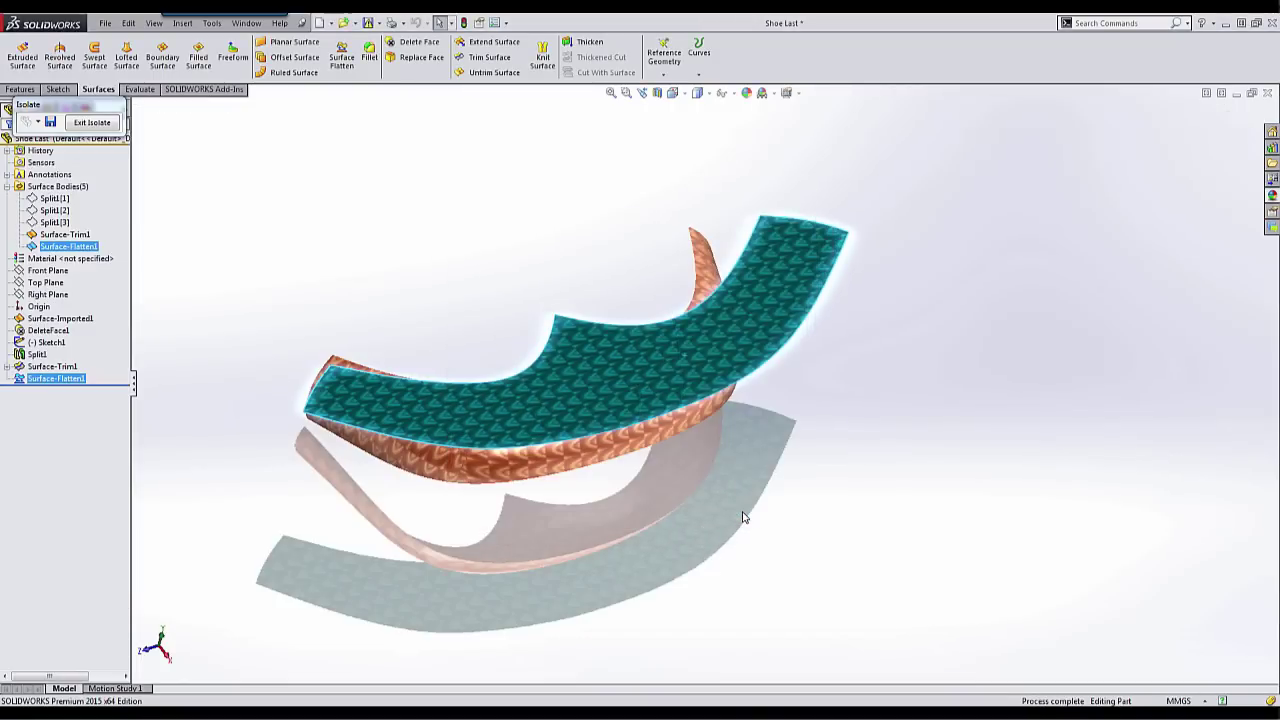
key(Escape)
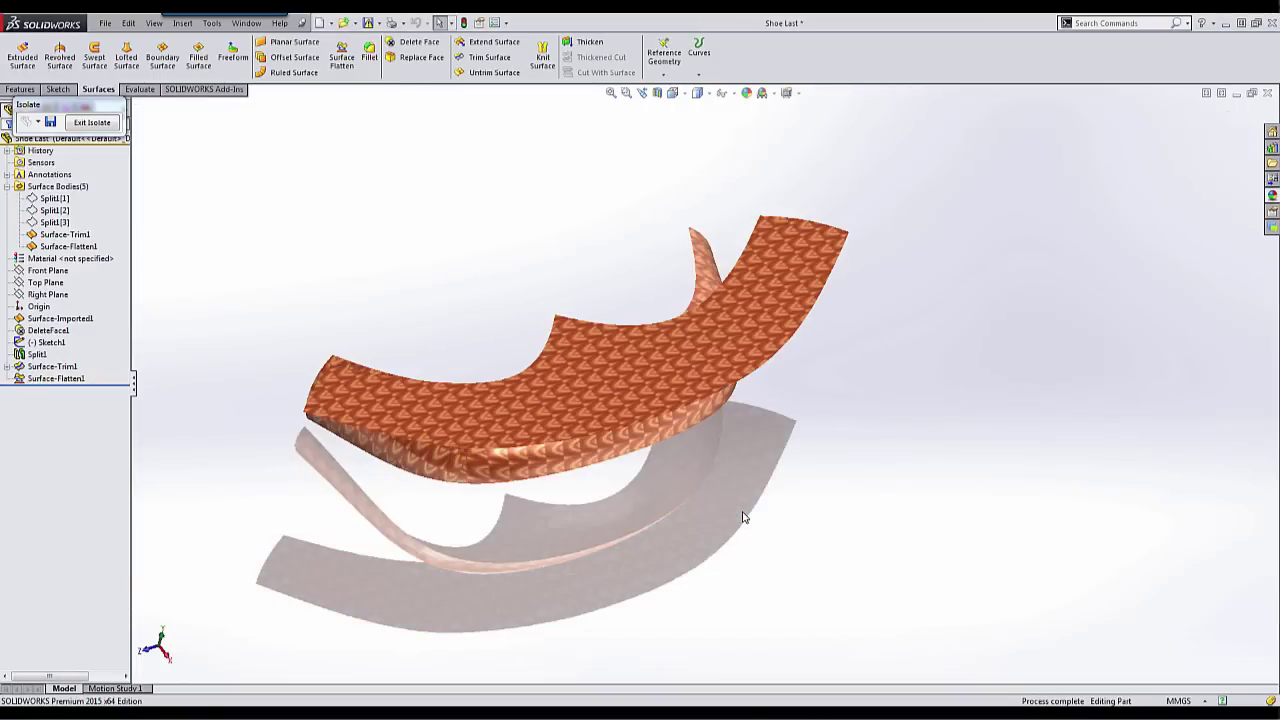